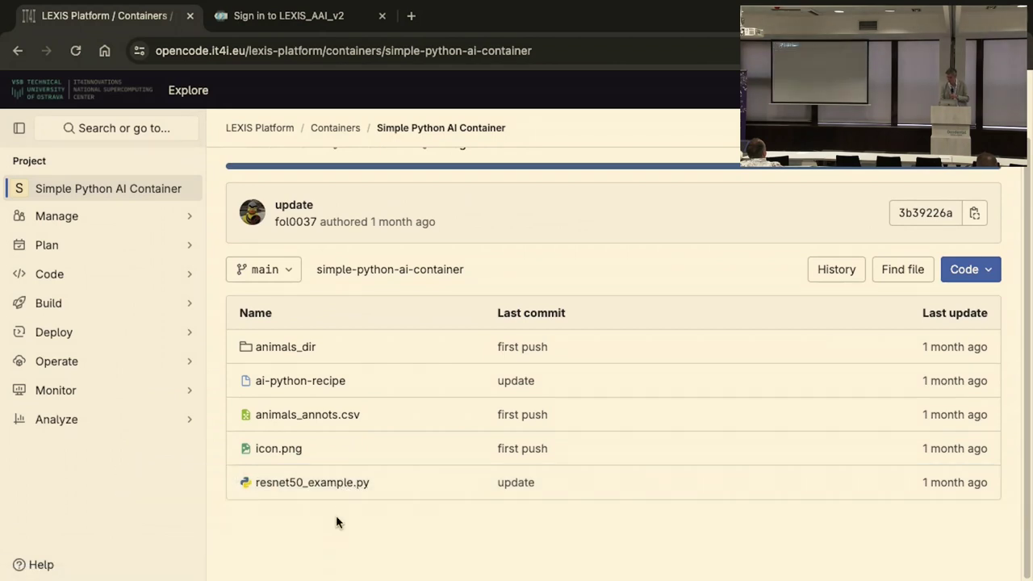
# Open the ai-python-recipe file in the Simple Python AI Container repository to read the container recipe.
pyautogui.click(331, 382)
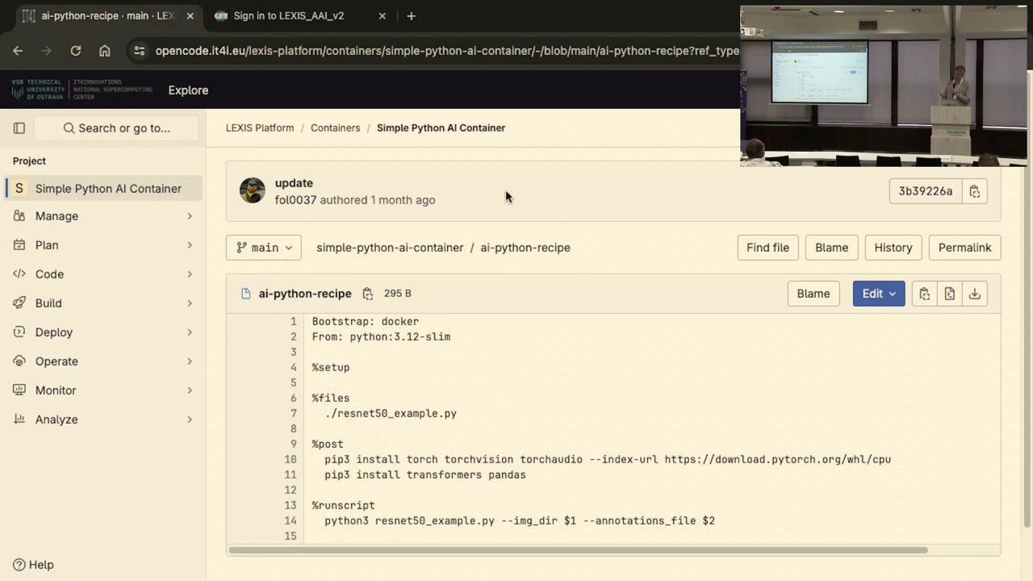
# Switch to the LEXIS sign-in page and start a MyAccessID - Puhuri login with VSB - TU Ostrava as the institution.
pyautogui.click(330, 16)
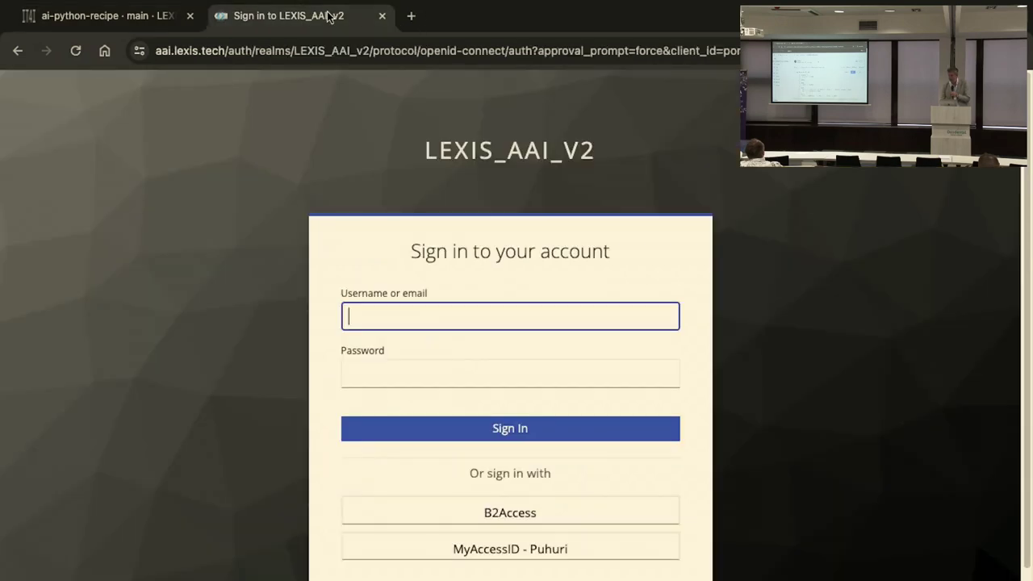
pyautogui.click(17, 50)
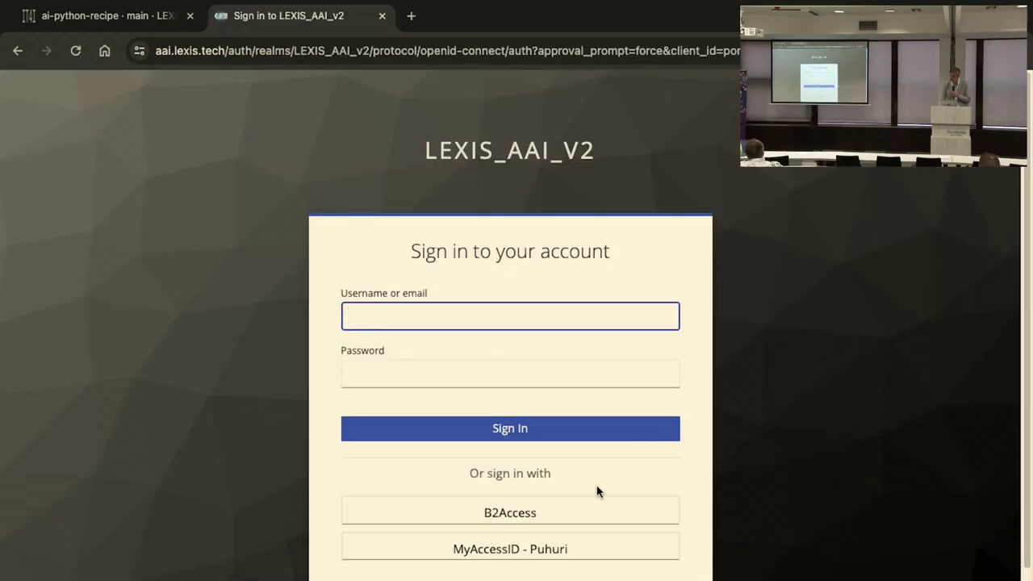
pyautogui.click(547, 554)
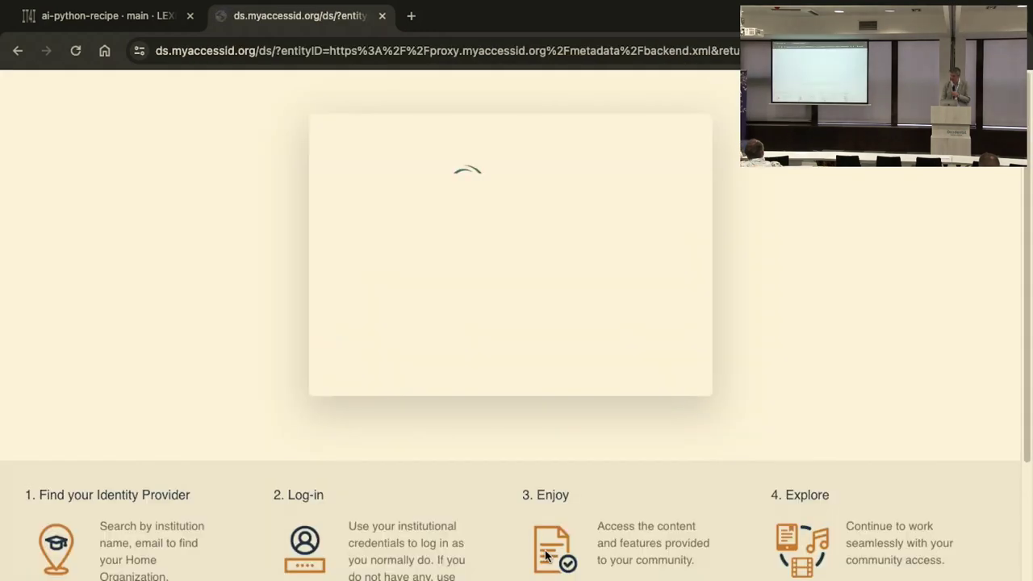
pyautogui.click(563, 311)
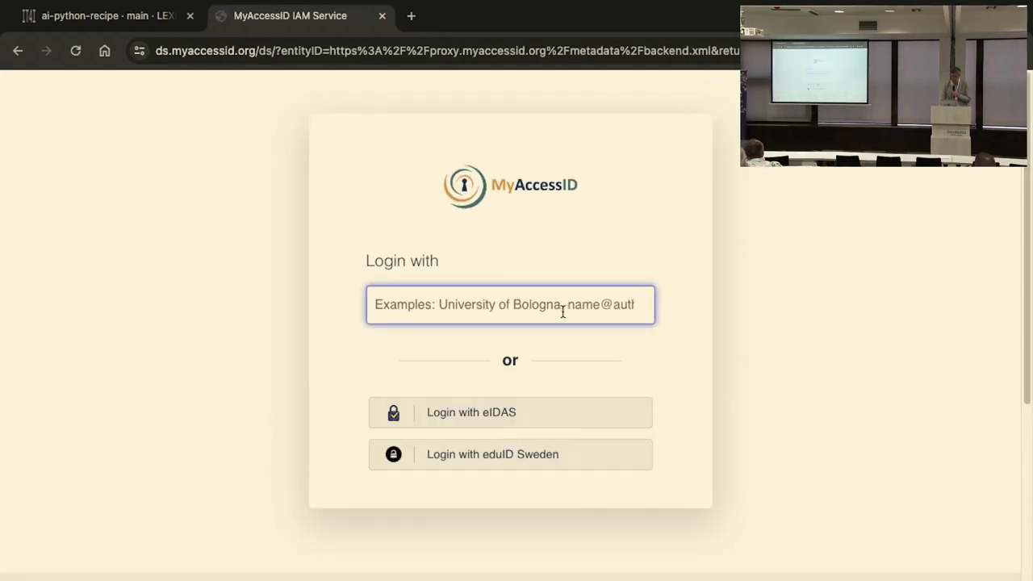
pyautogui.write('vsb')
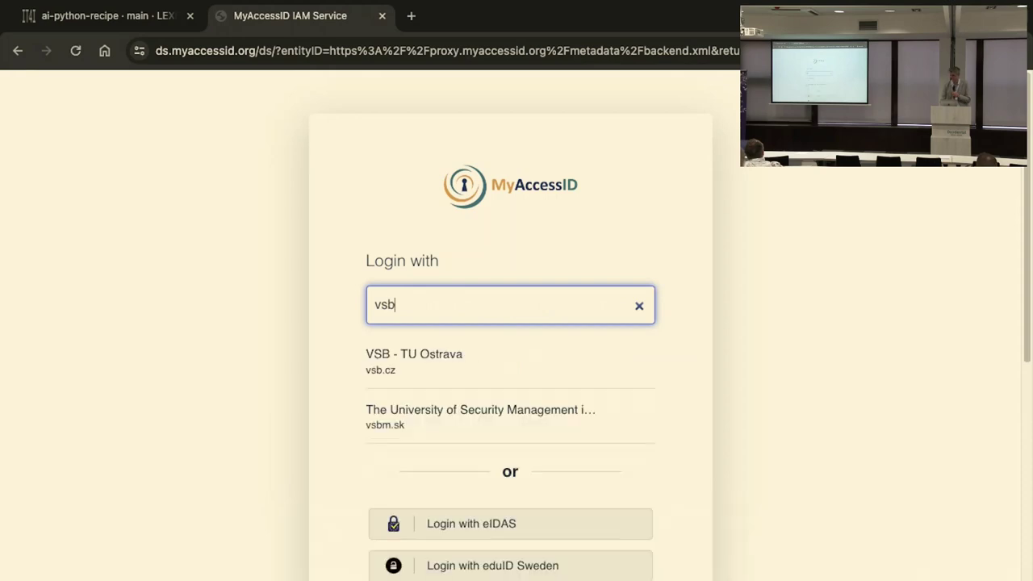
pyautogui.click(511, 379)
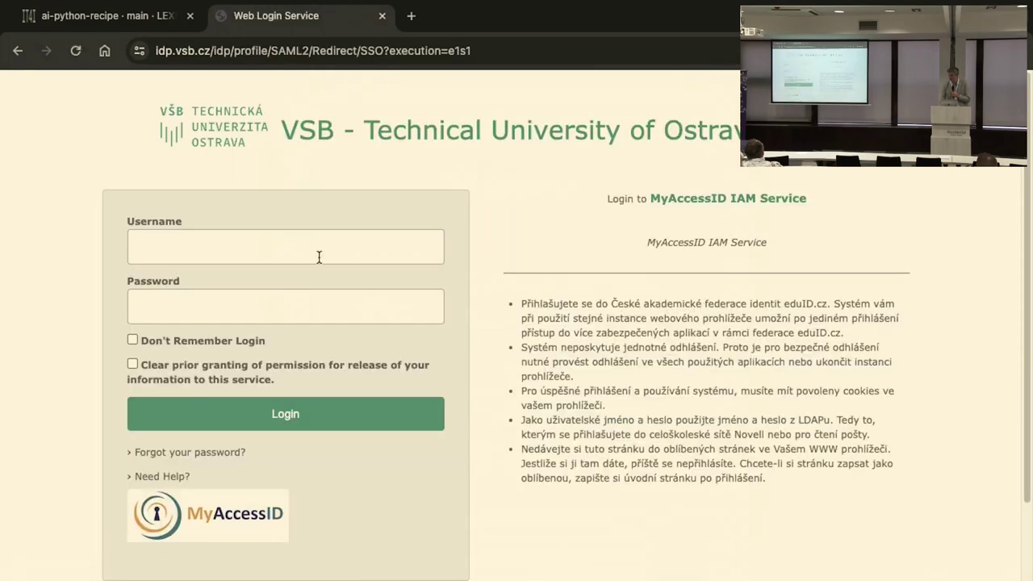
# Log in at the university login service with the account username and password.
pyautogui.click(318, 250)
pyautogui.click(288, 296)
pyautogui.click(239, 421)
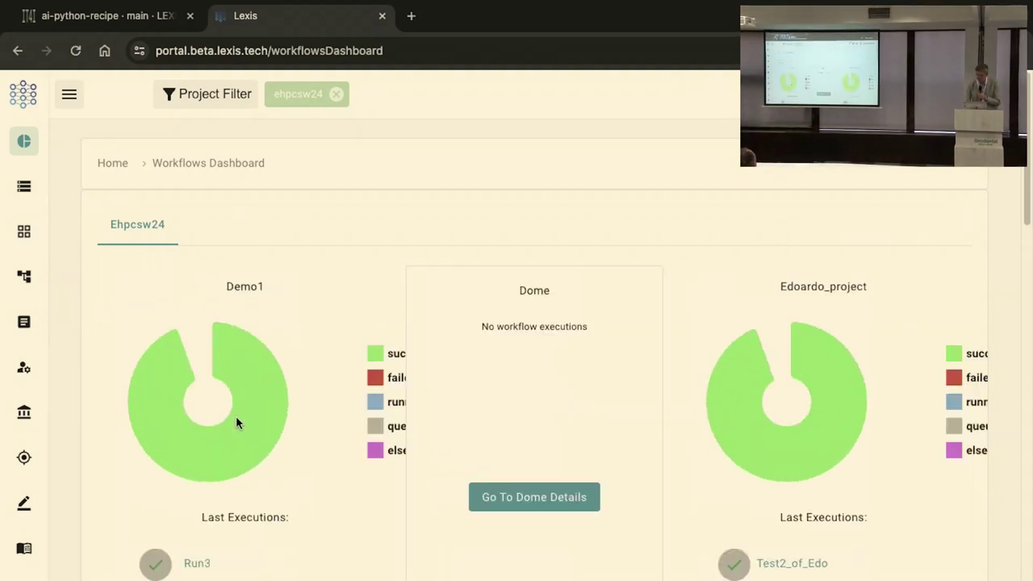
# Look over the workflow execution charts for the Ehpcsw24 project on the Workflows Dashboard.
pyautogui.scroll(-3, 235, 415)
pyautogui.scroll(3, 236, 415)
pyautogui.scroll(-1, 235, 424)
pyautogui.moveTo(24, 144)
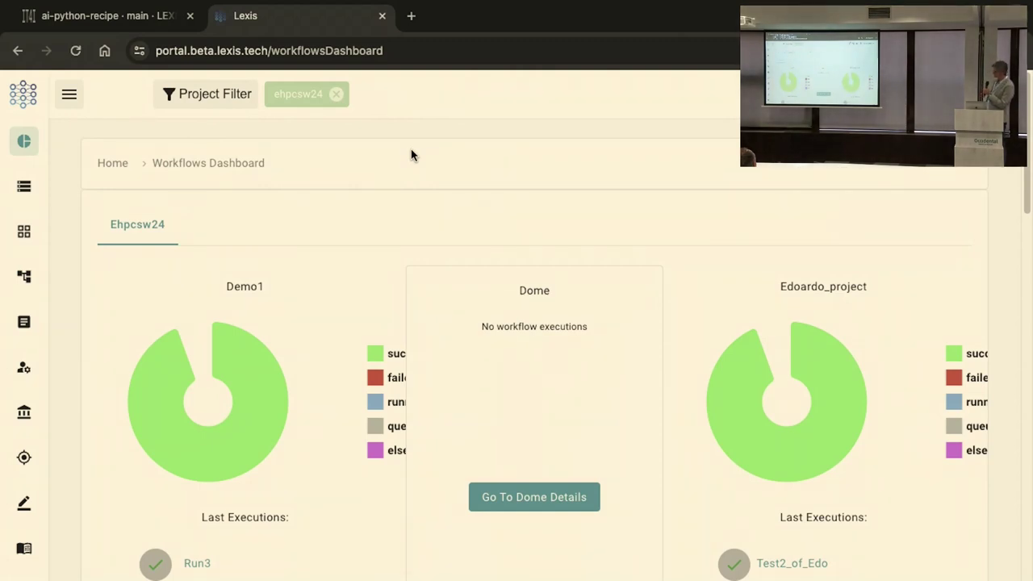
# Expand the navigation sidebar to show its labels and check the entries under Dashboard.
pyautogui.click(70, 96)
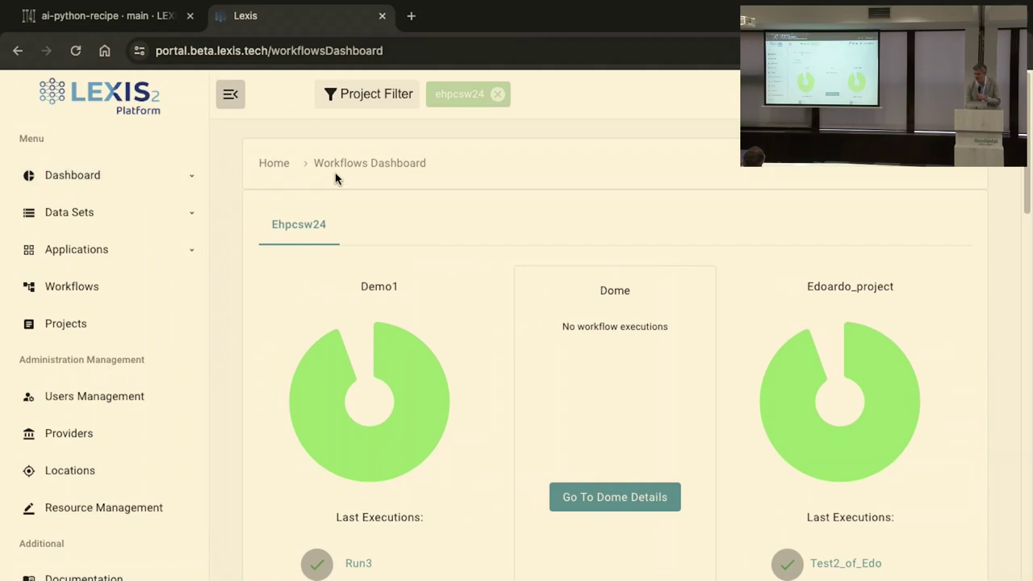
pyautogui.click(197, 179)
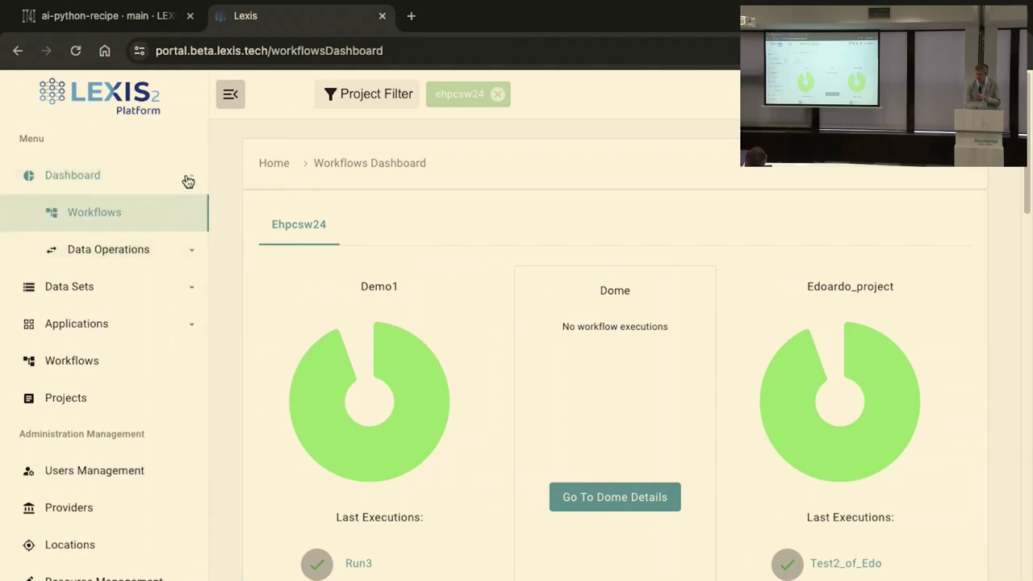
pyautogui.click(187, 177)
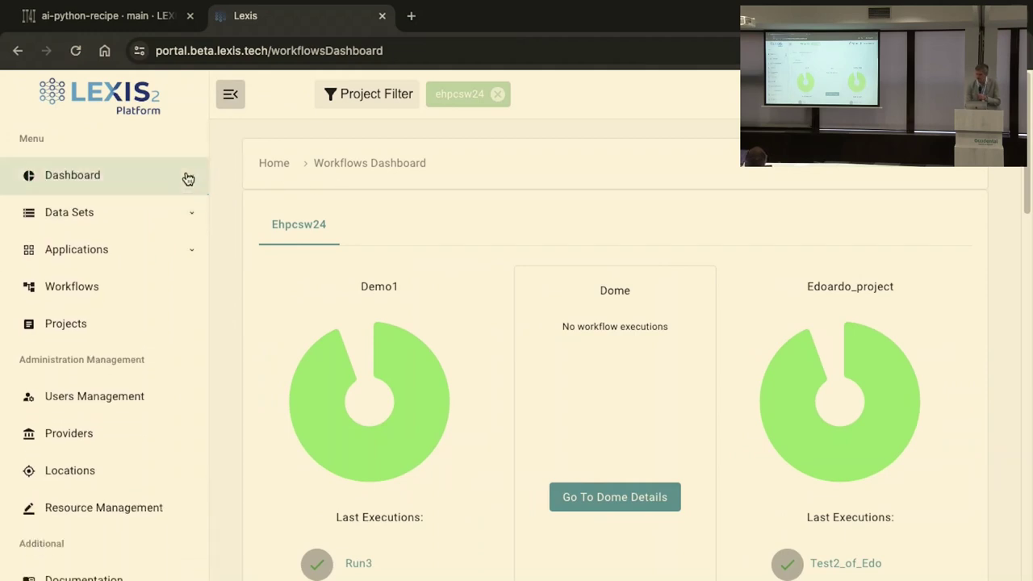
# Review the list of uploaded data sets and open the form for uploading a new dataset.
pyautogui.click(191, 216)
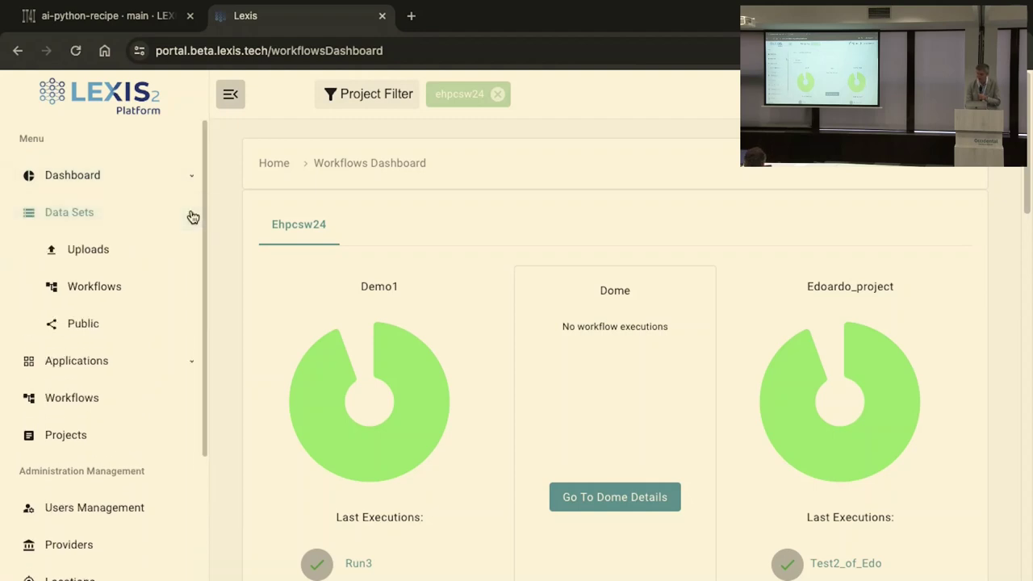
pyautogui.click(146, 256)
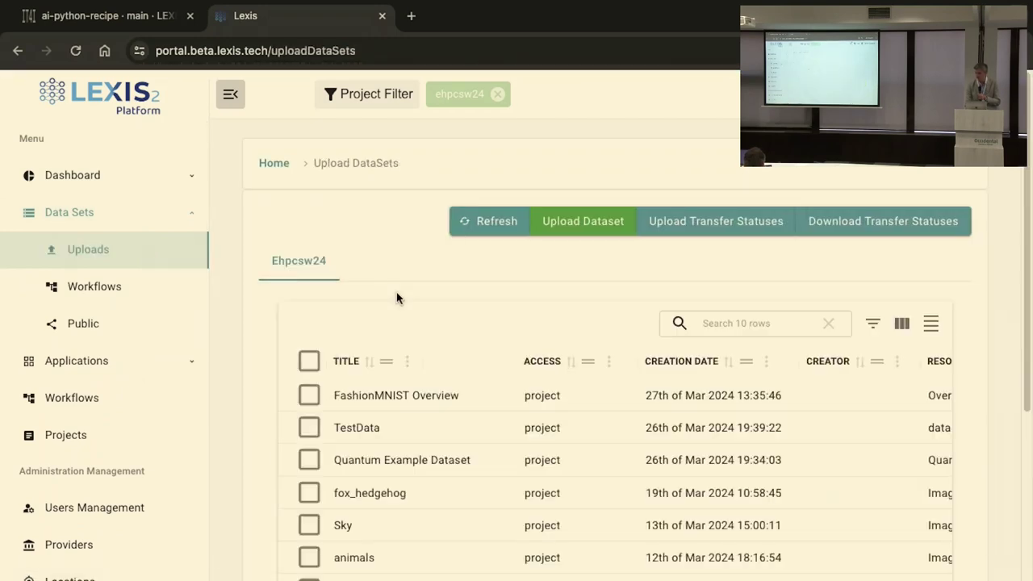
pyautogui.scroll(-3, 396, 299)
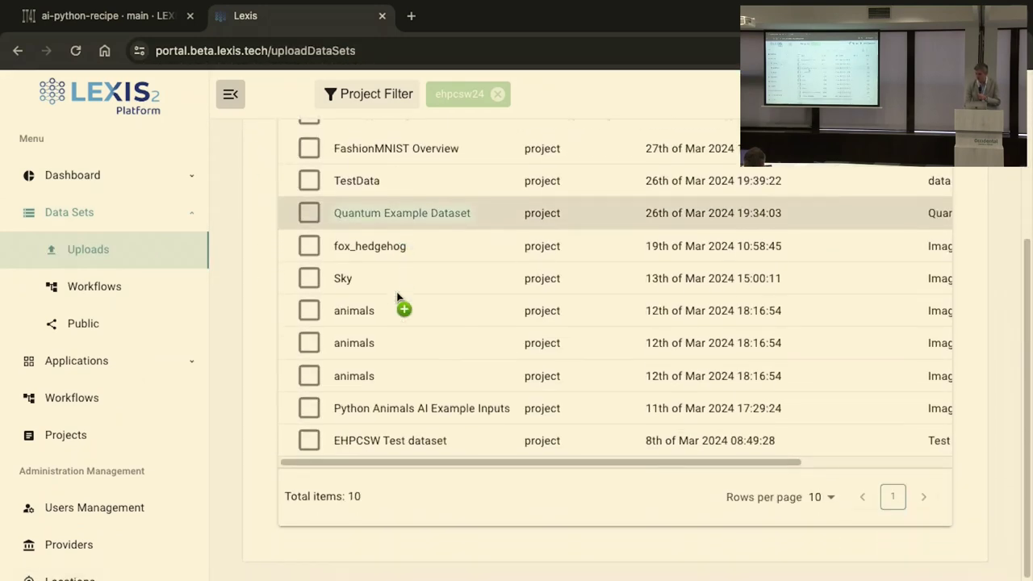
pyautogui.scroll(3, 397, 299)
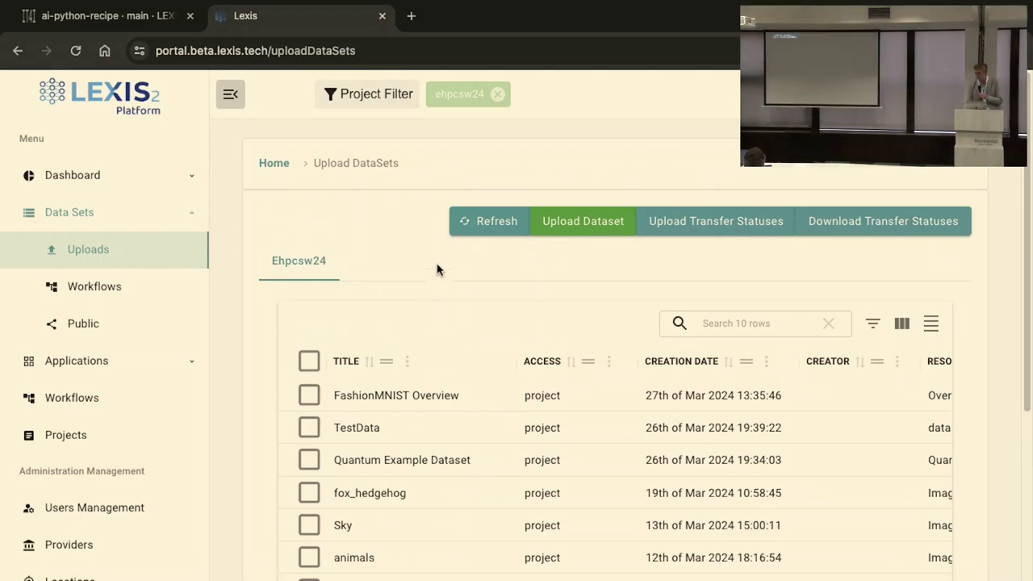
pyautogui.click(580, 232)
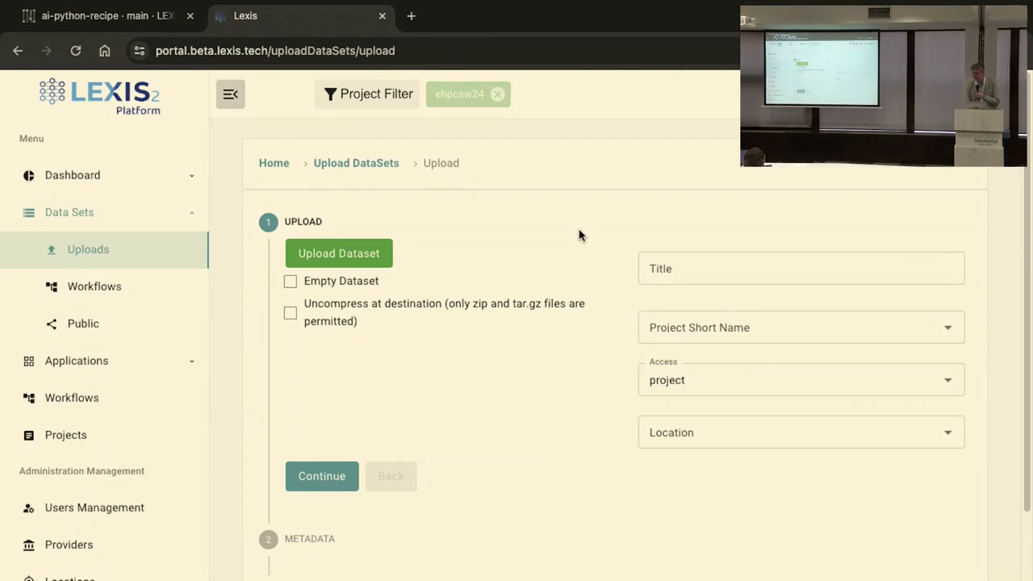
# View the workflow data sets and look through the list of public data sets.
pyautogui.click(91, 301)
pyautogui.click(83, 331)
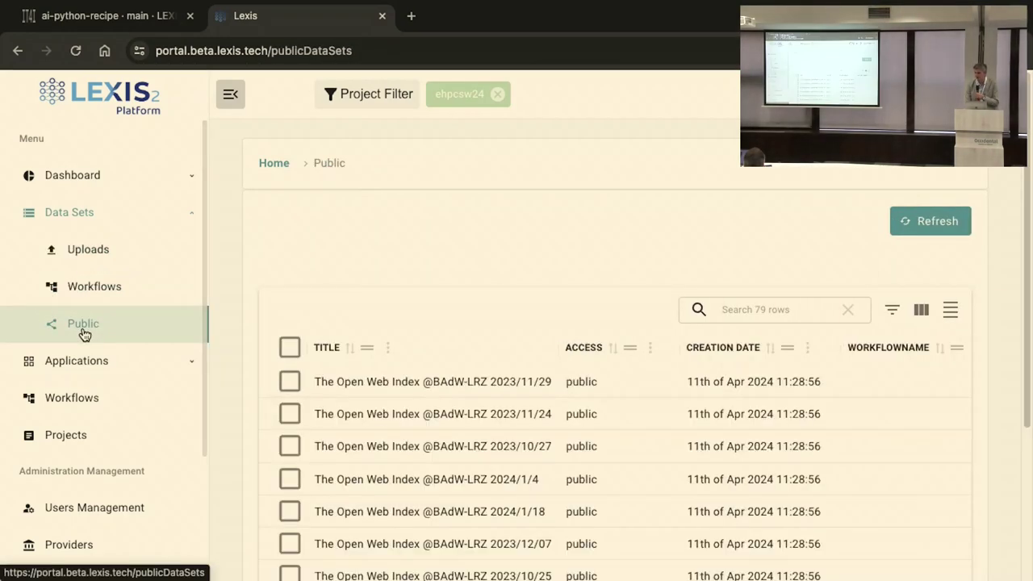
pyautogui.click(86, 289)
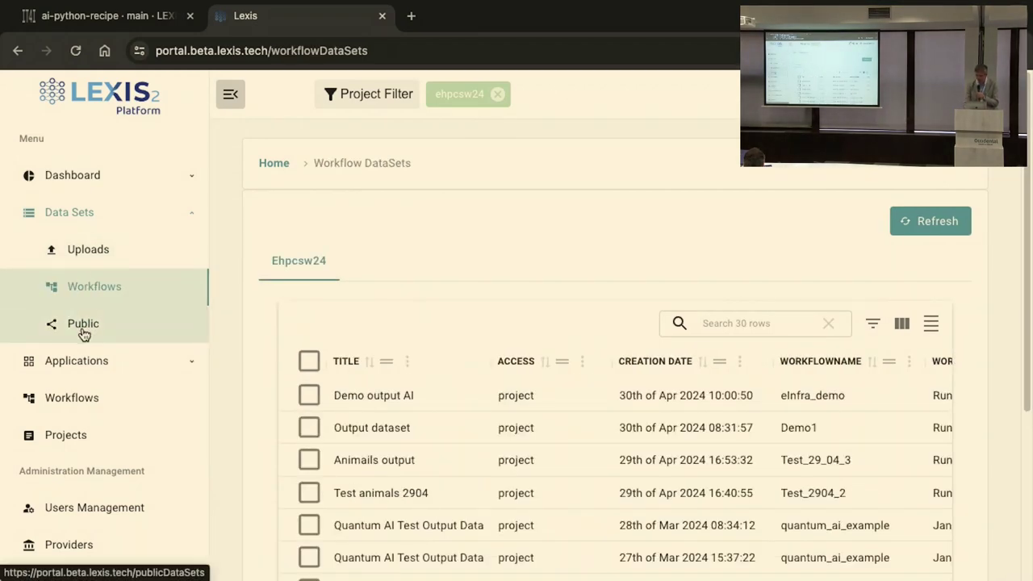
pyautogui.click(83, 327)
pyautogui.scroll(-3, 291, 272)
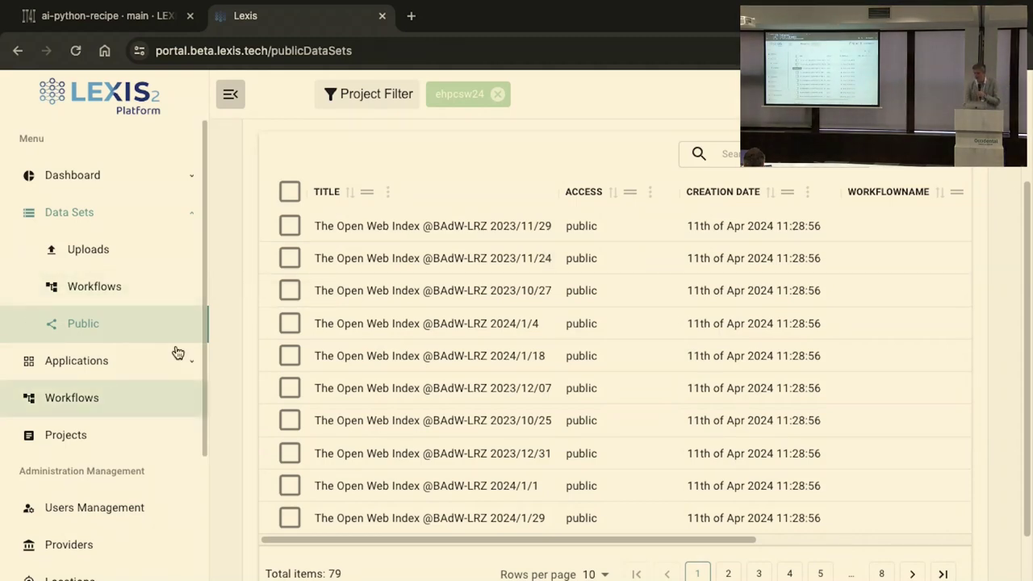
# Show the Applications entries and look through the containers available in the Ehpcsw24 project.
pyautogui.click(112, 370)
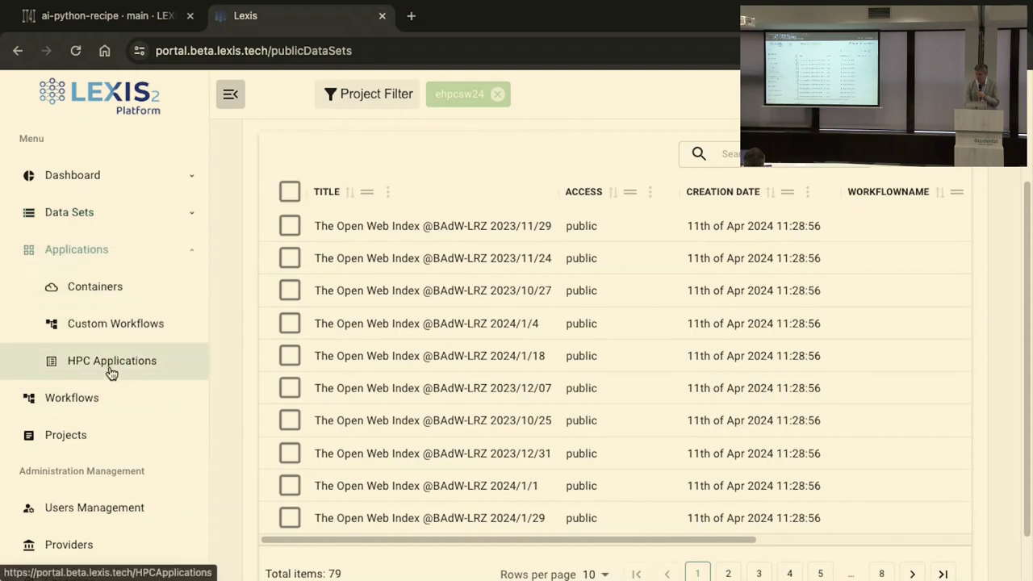
pyautogui.scroll(-2, 111, 373)
pyautogui.scroll(1, 111, 371)
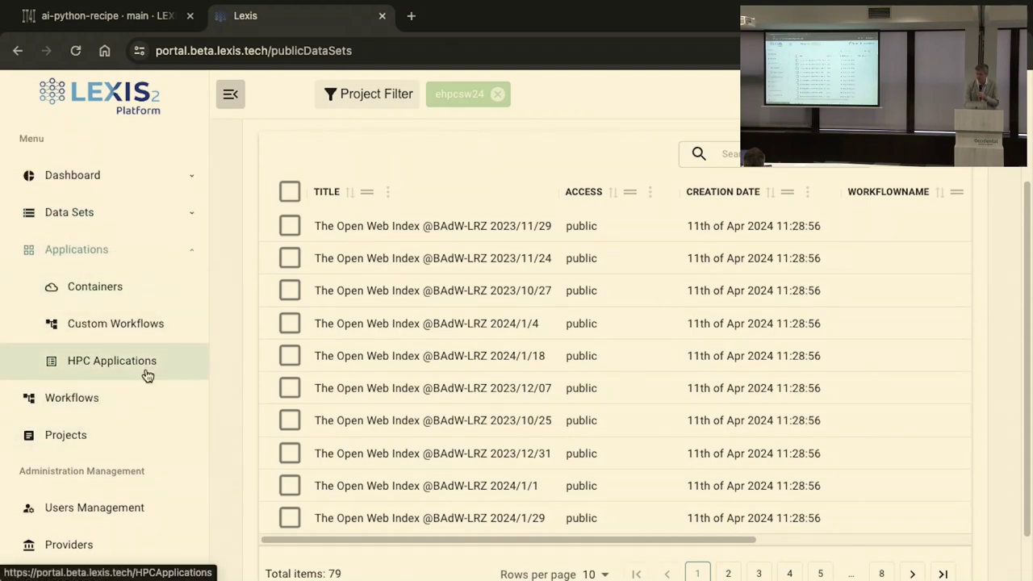
pyautogui.click(143, 291)
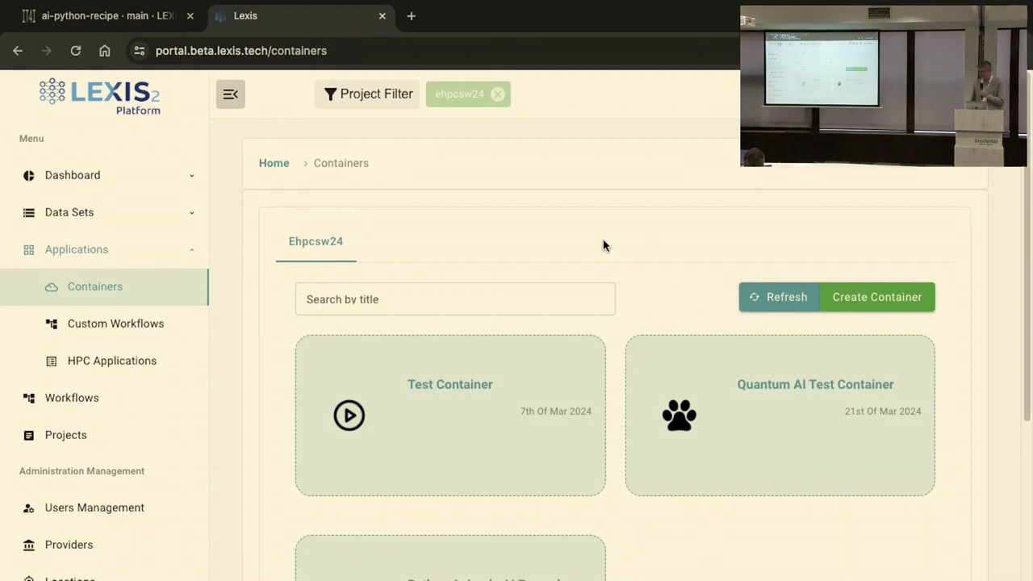
pyautogui.scroll(-2, 729, 282)
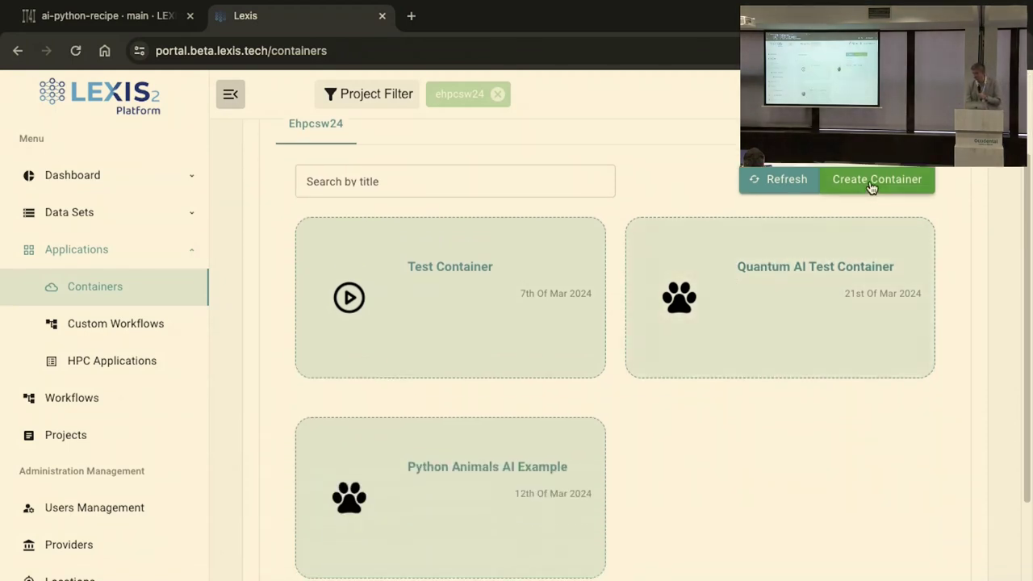
# View the container creation form's required fields and return to the containers list.
pyautogui.click(871, 182)
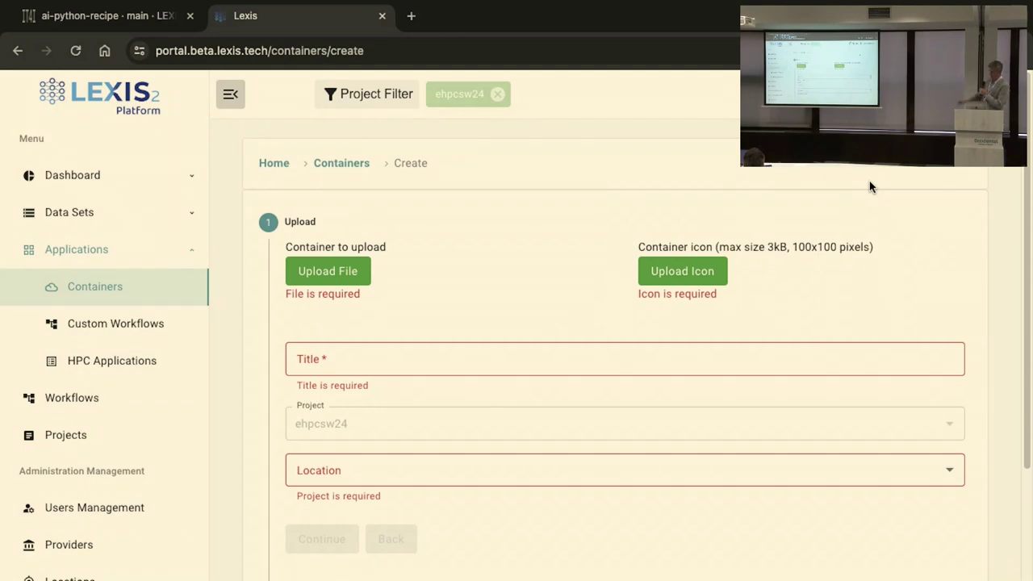
pyautogui.click(17, 51)
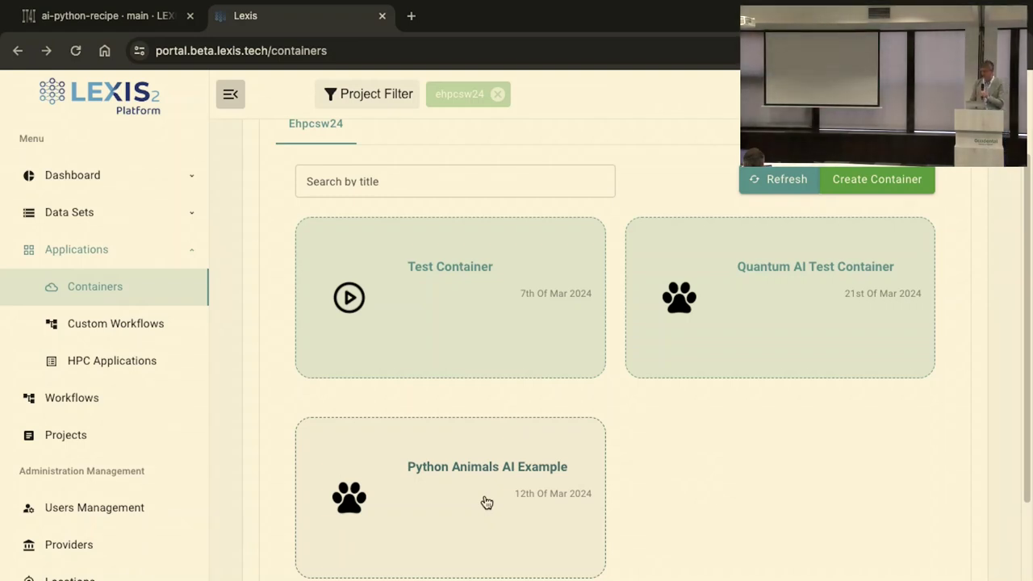
# Open workflow creation from the Python Animals AI Example container and examine its form and the stages it lists.
pyautogui.click(487, 503)
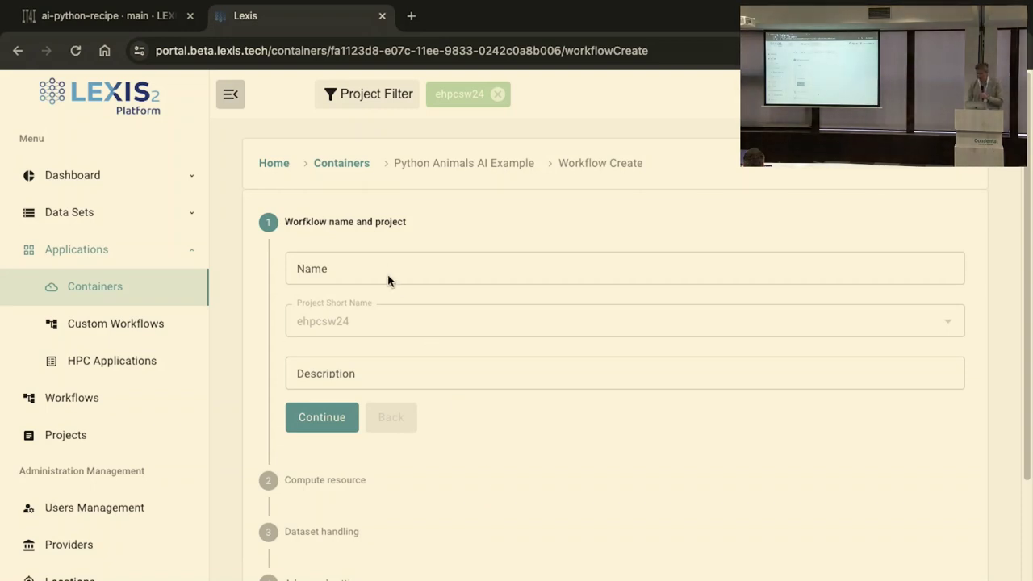
pyautogui.scroll(-2, 381, 261)
pyautogui.scroll(1, 381, 261)
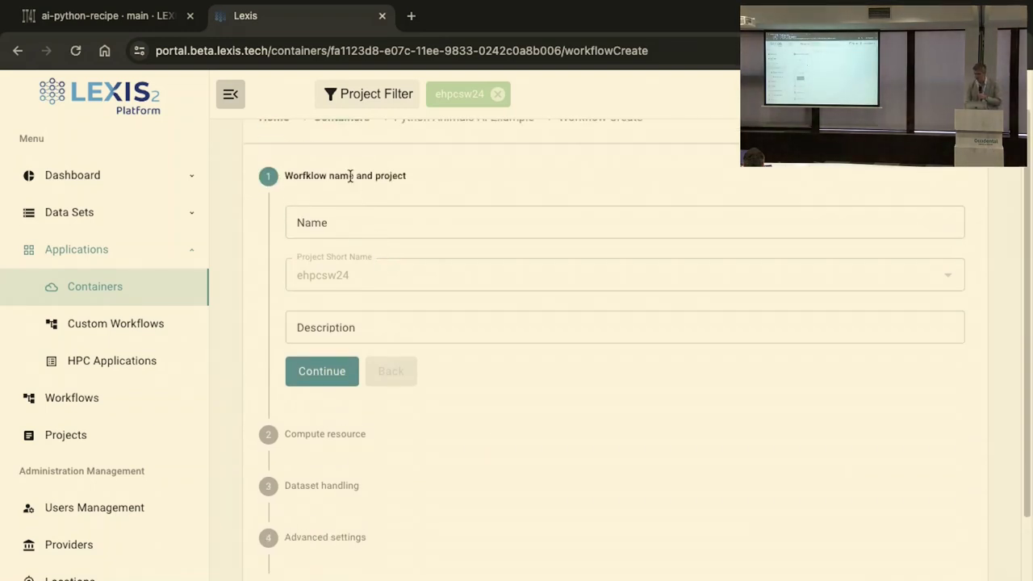
pyautogui.click(338, 218)
pyautogui.scroll(-1, 469, 536)
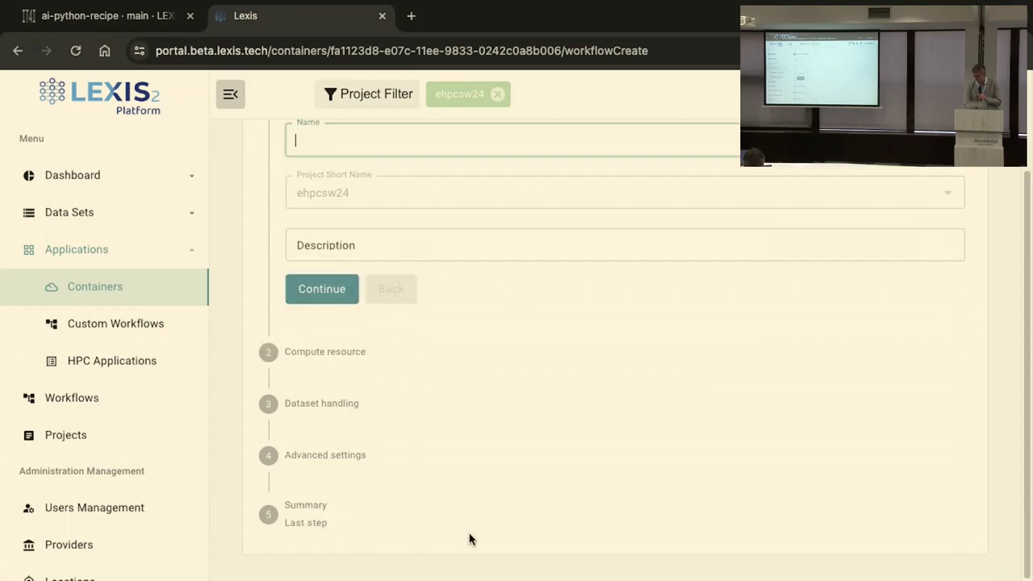
pyautogui.scroll(2, 469, 538)
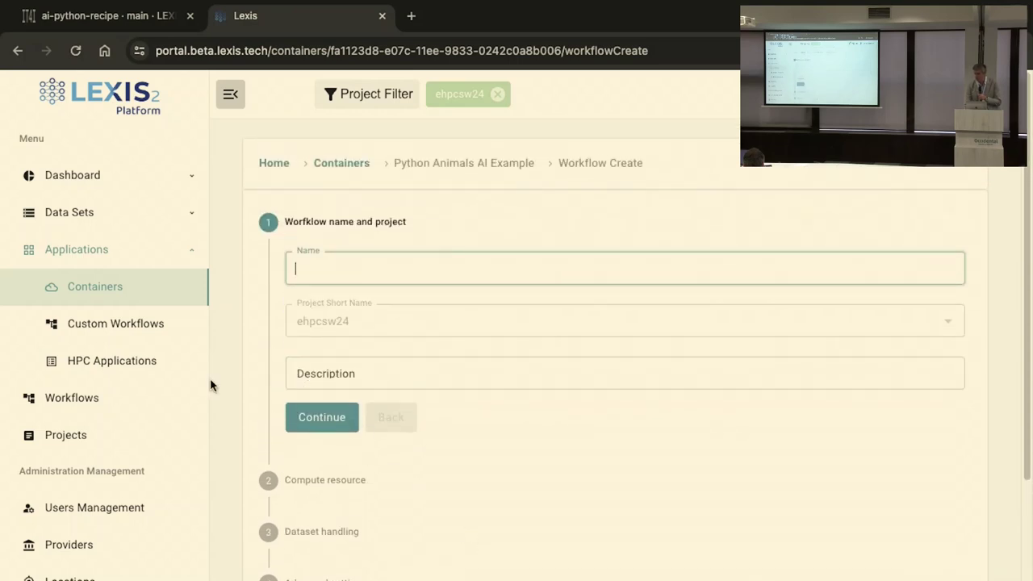
# Open the project's workflows list and search it for "ei".
pyautogui.click(104, 398)
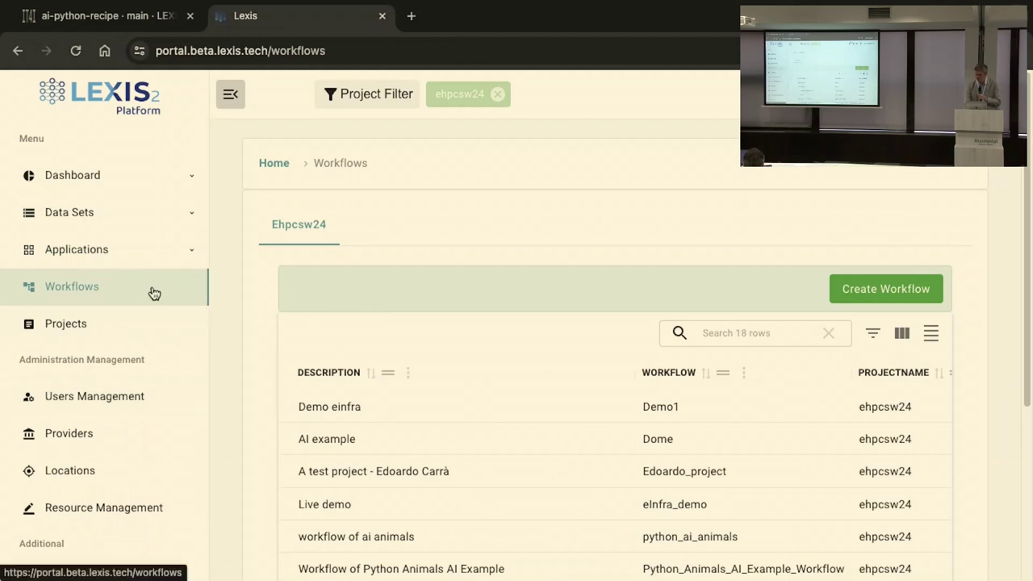
pyautogui.scroll(-4, 329, 344)
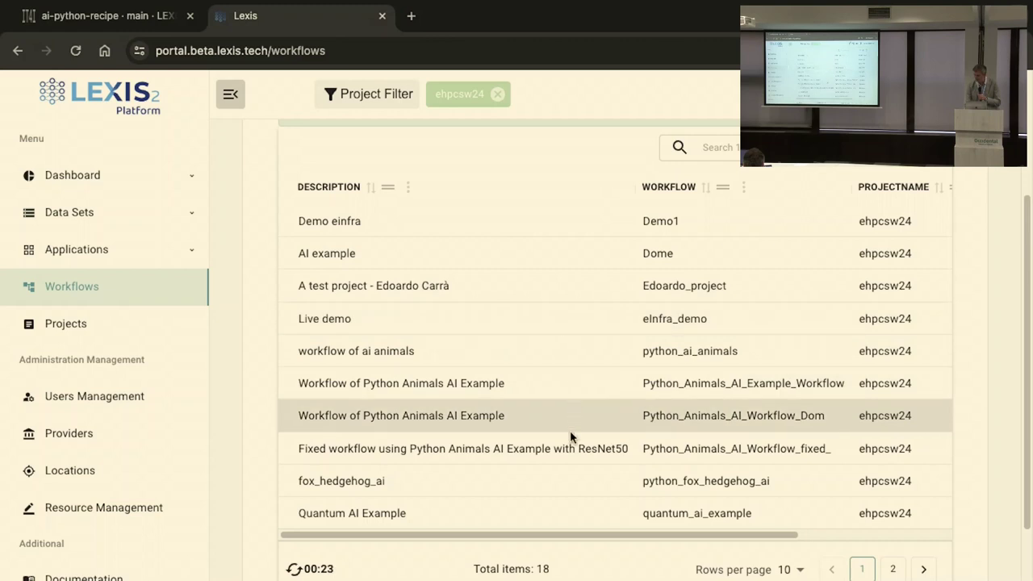
pyautogui.scroll(4, 605, 362)
pyautogui.click(736, 333)
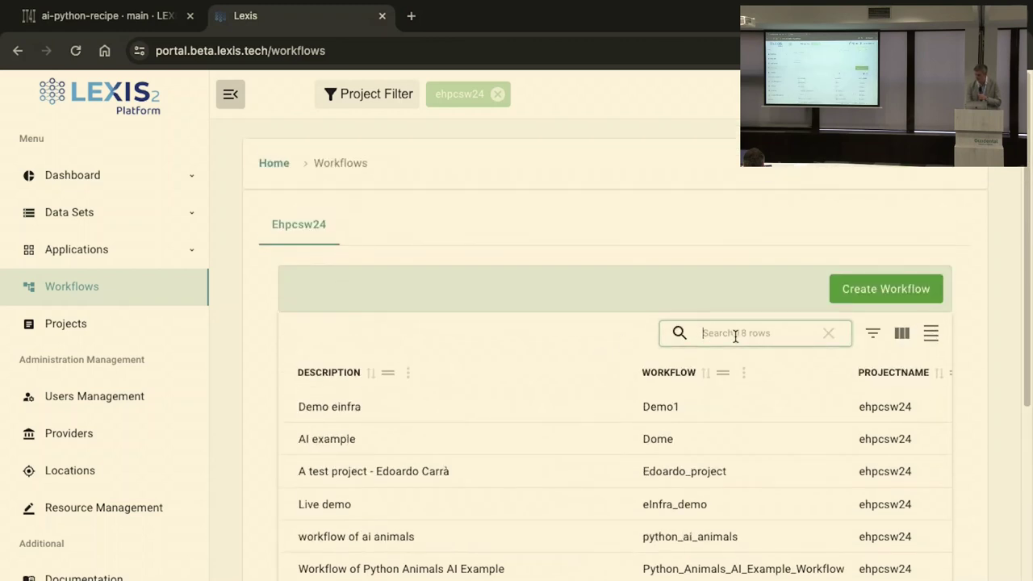
pyautogui.write('ei')
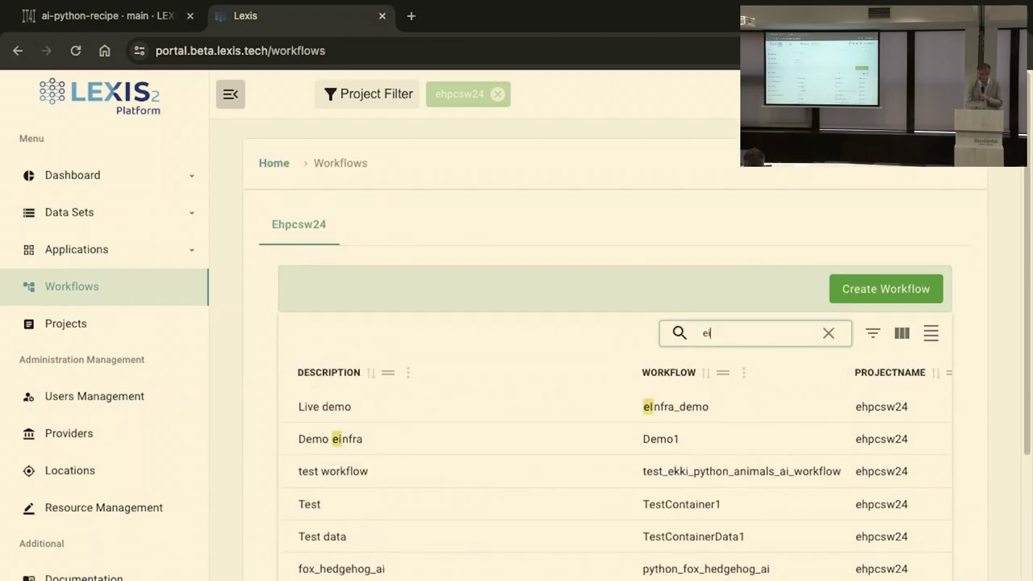
pyautogui.hscroll(5, 796, 401)
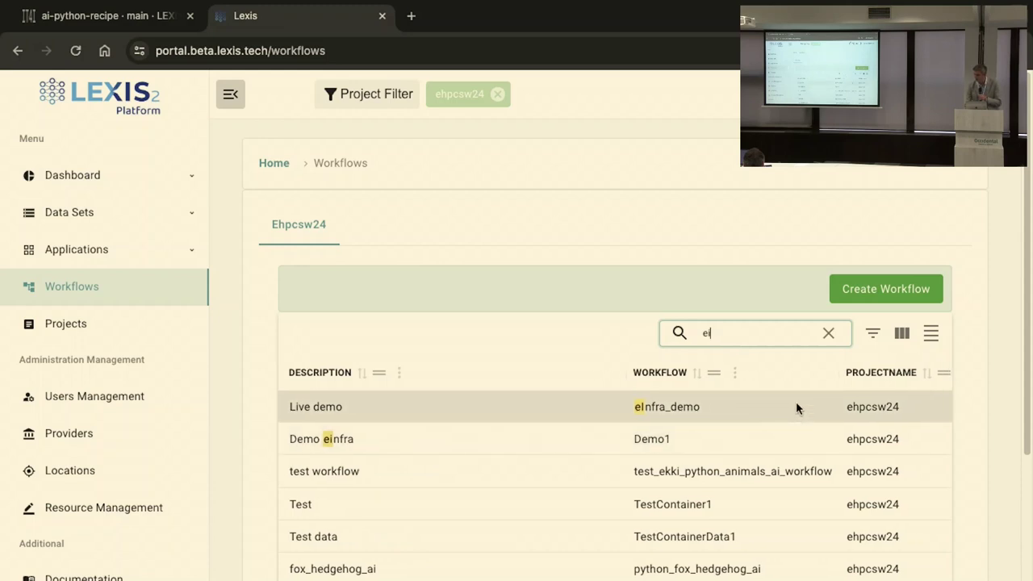
# Try to open the executions of the eInfra_demo workflow and reload the page.
pyautogui.hscroll(-5, 606, 393)
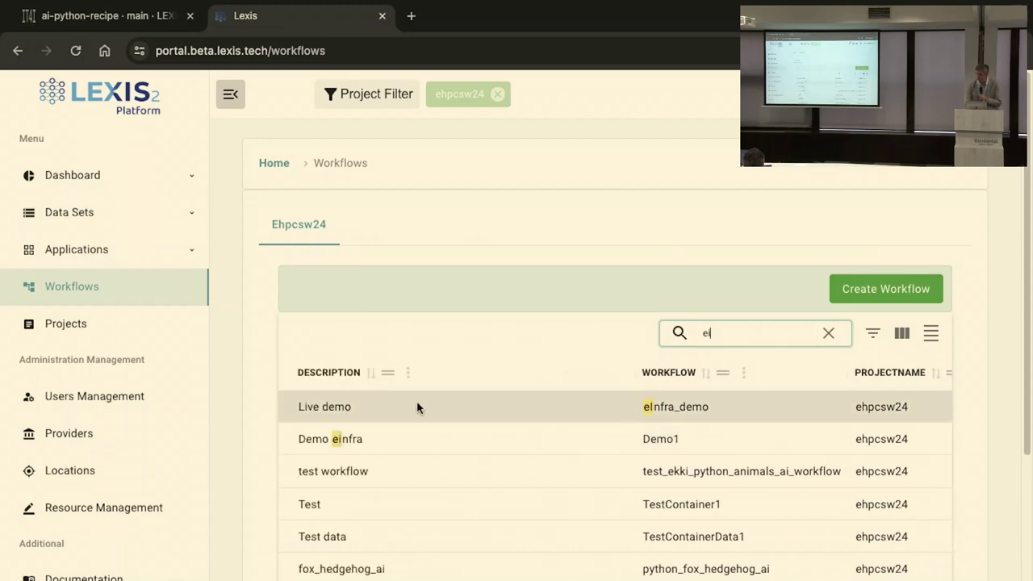
pyautogui.hscroll(5, 539, 411)
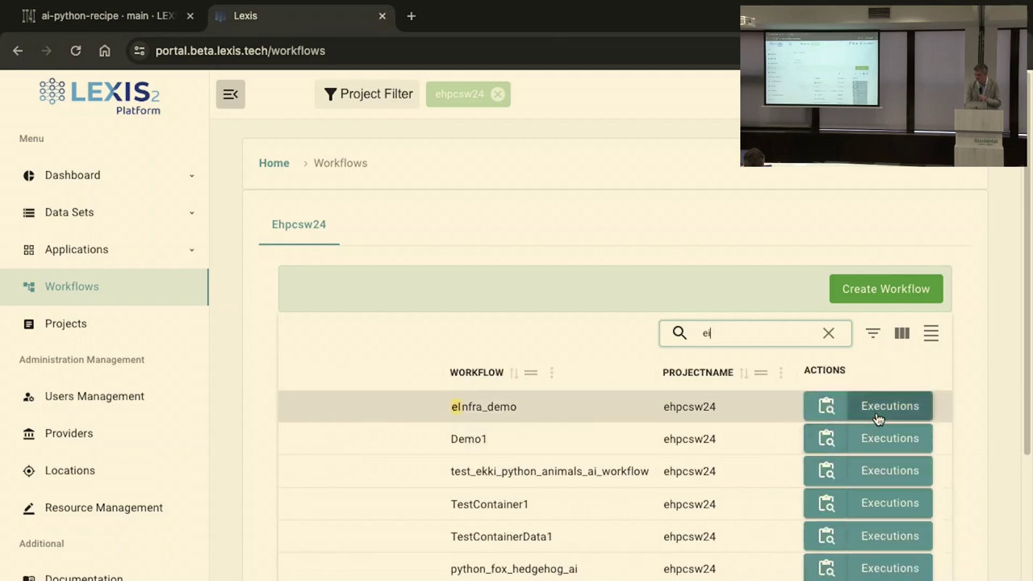
pyautogui.click(879, 415)
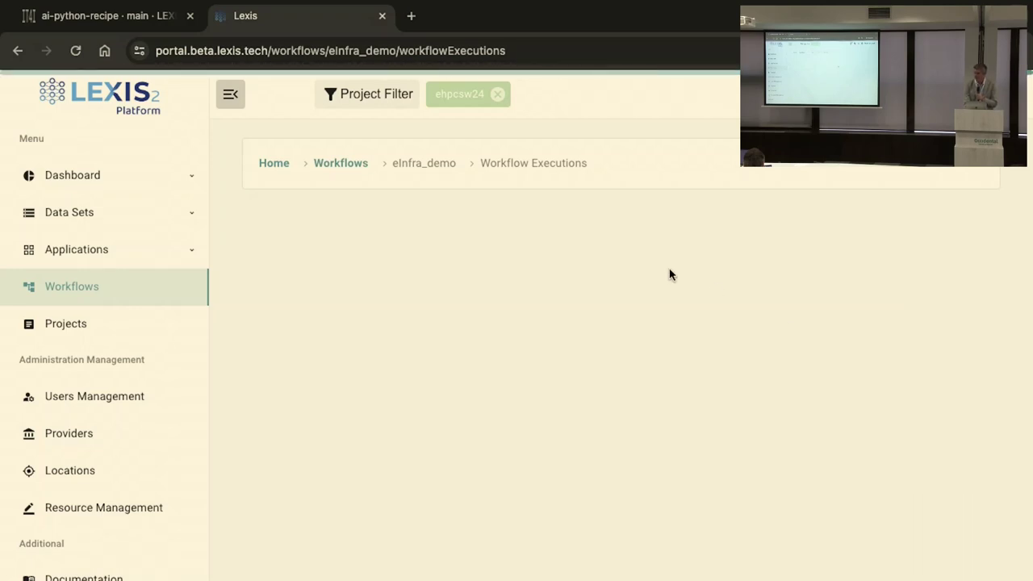
pyautogui.click(507, 56)
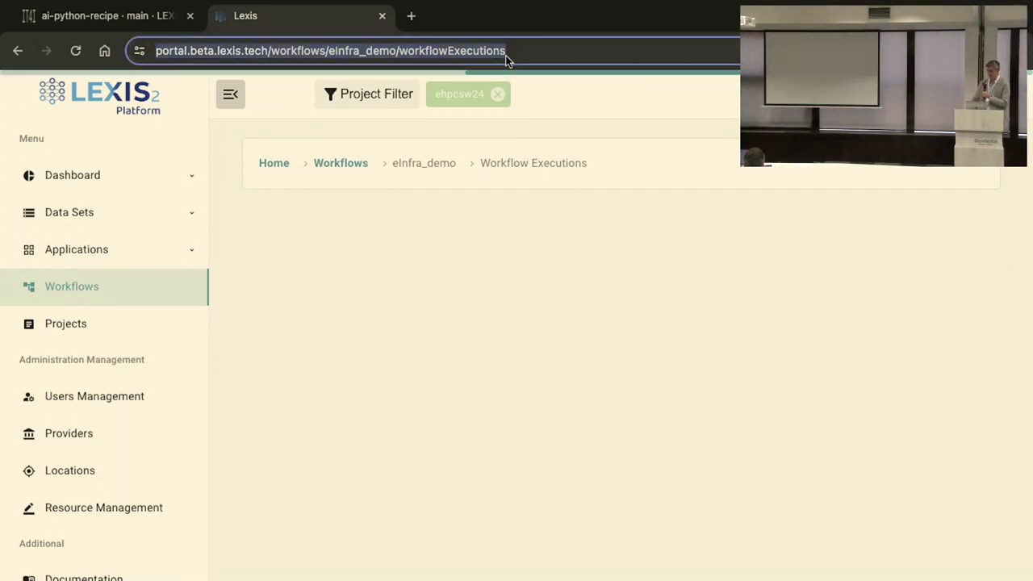
pyautogui.press('Return')
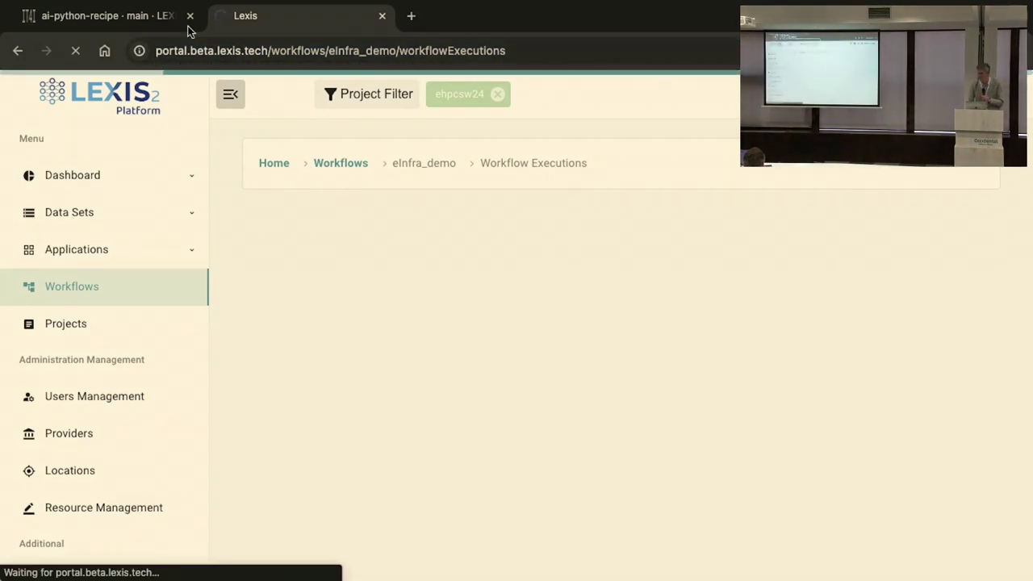
pyautogui.click(250, 63)
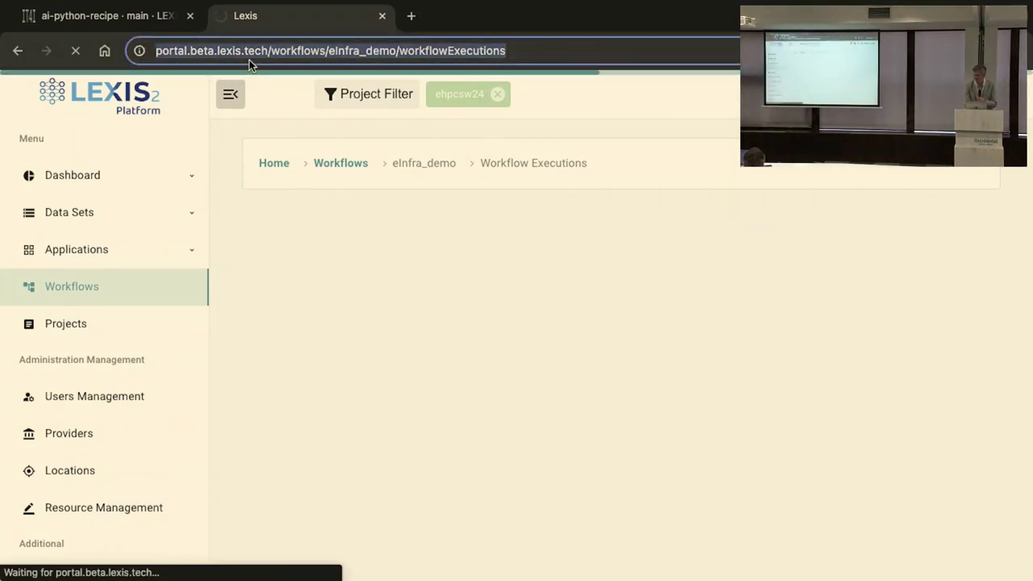
# Return to the workflows list and open the executions of the eInfra_demo workflow again.
pyautogui.click(345, 166)
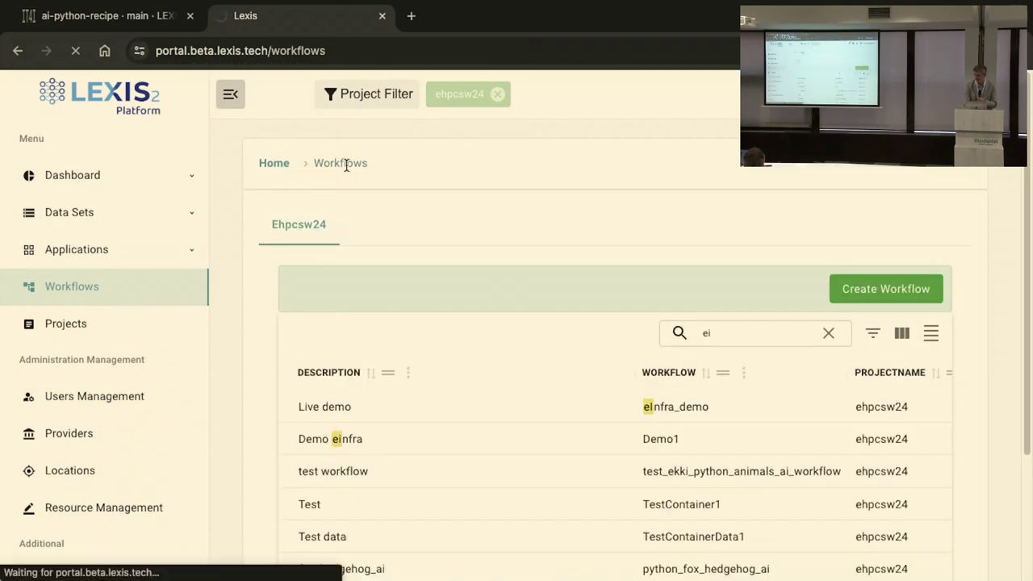
pyautogui.hscroll(5, 764, 411)
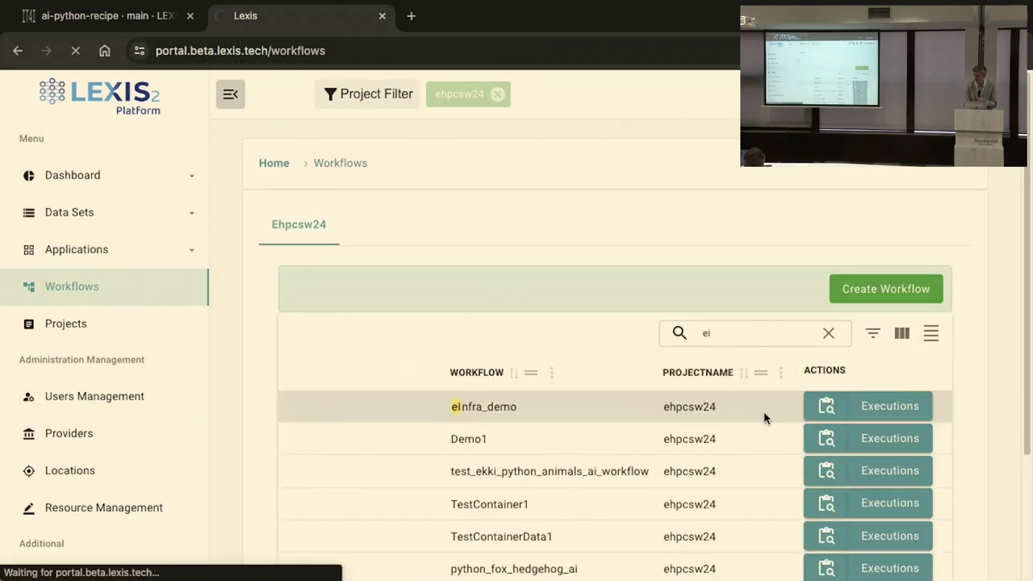
pyautogui.click(909, 410)
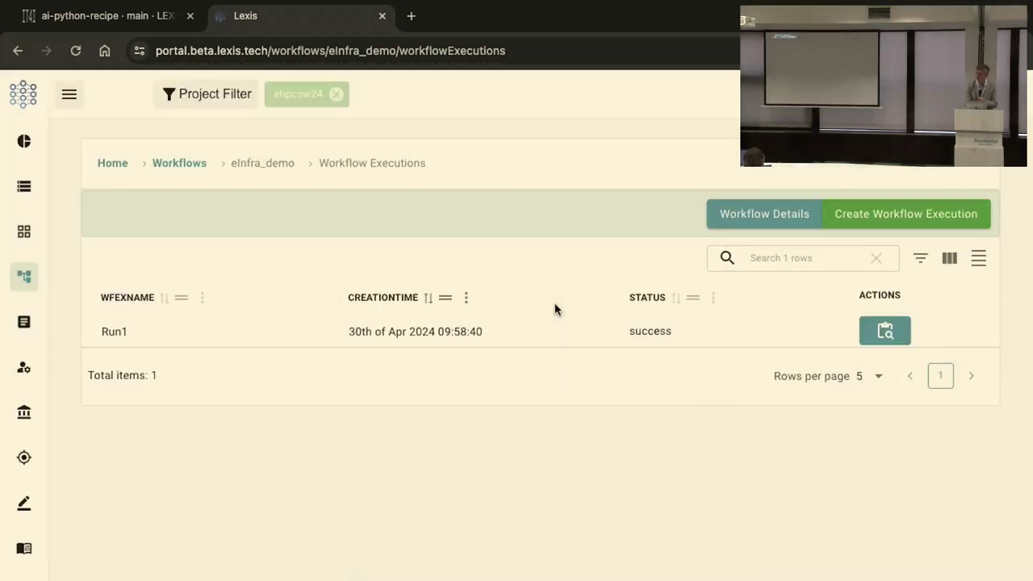
# Start a new workflow execution named run23 with Python Animals AI Example Inputs as input path and expand the data set's root folder.
pyautogui.click(890, 216)
pyautogui.click(621, 188)
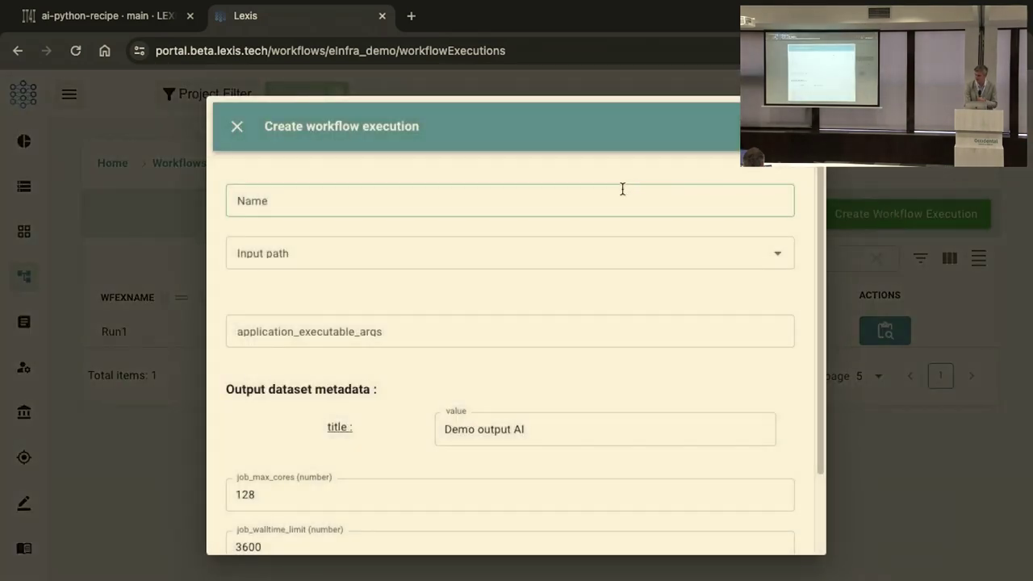
pyautogui.write('run23')
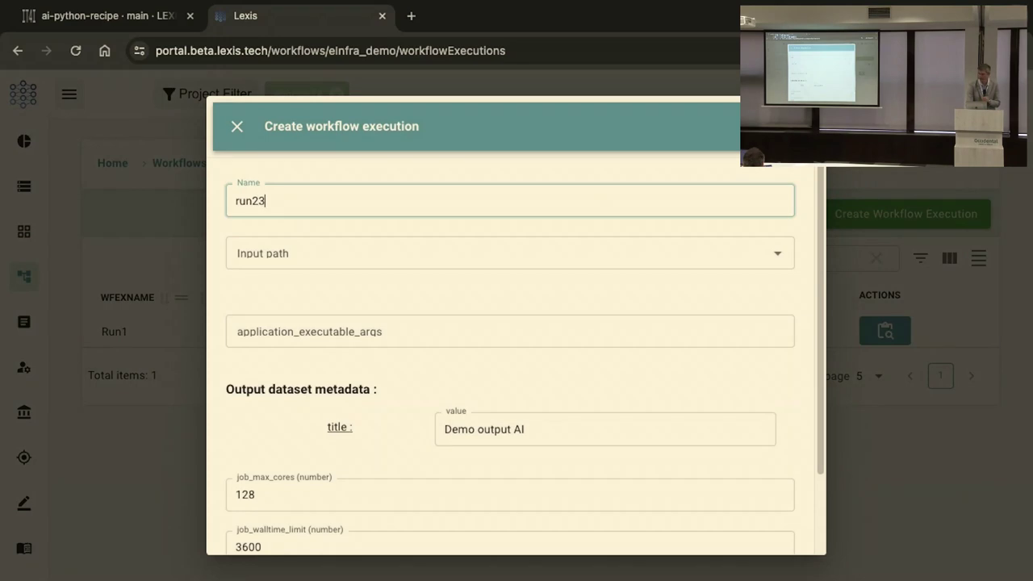
pyautogui.click(484, 256)
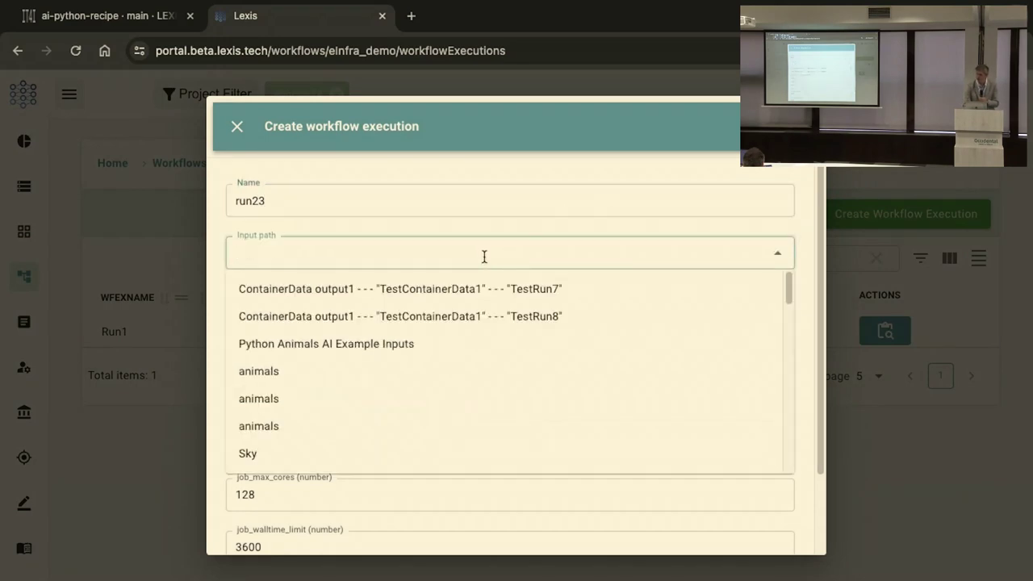
pyautogui.click(430, 356)
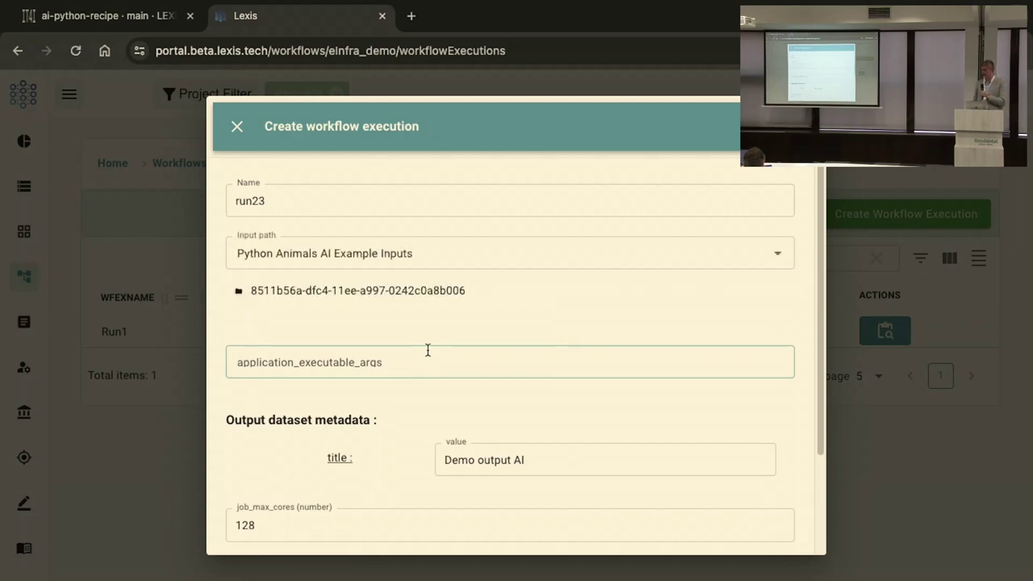
pyautogui.click(410, 297)
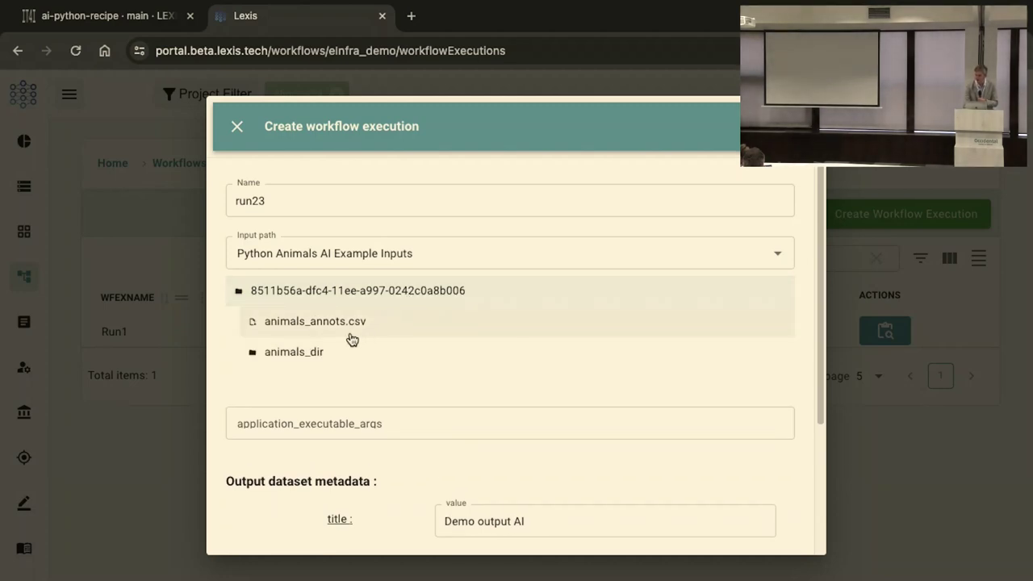
# Set the application executable arguments to "animal_dir animals_annots.csv".
pyautogui.click(300, 428)
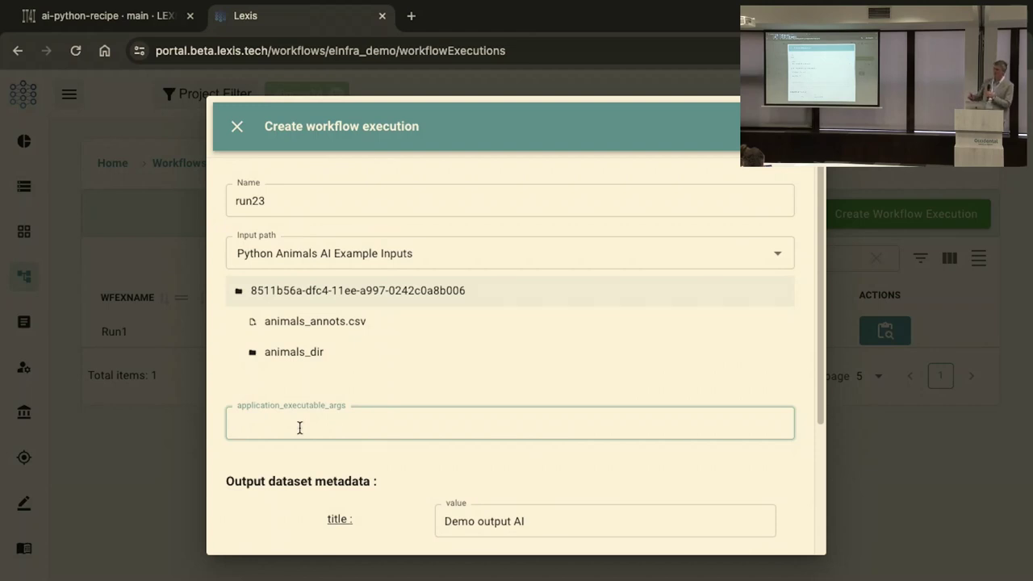
pyautogui.write('animal')
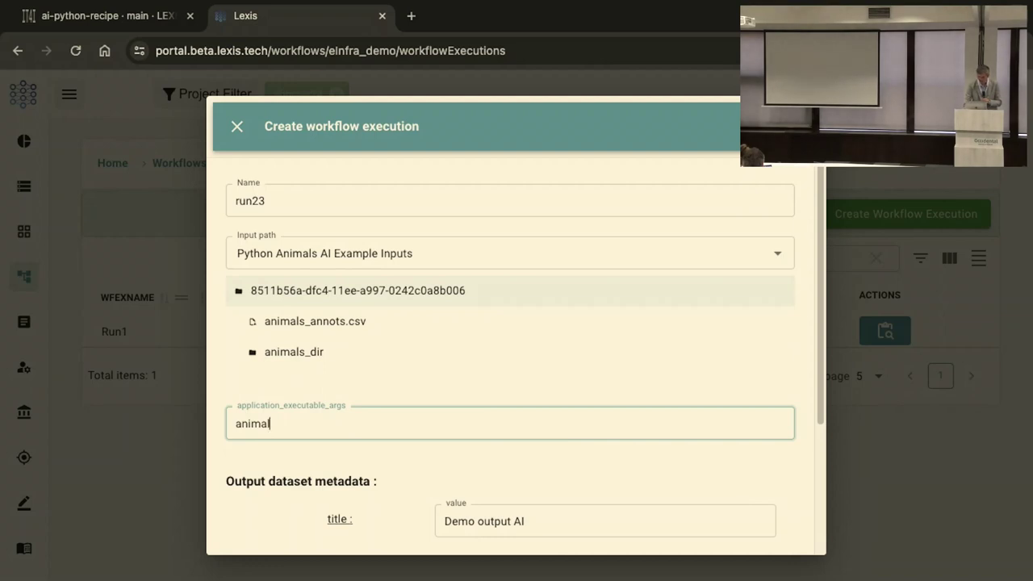
pyautogui.write('%dir aniamls_annots.csv')
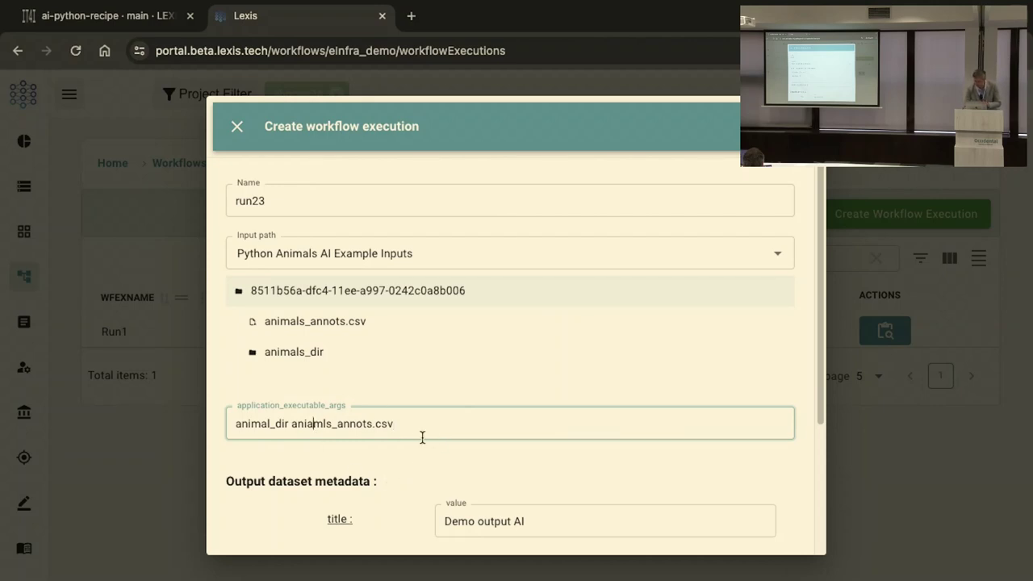
pyautogui.press('BackSpace')
pyautogui.write('a')
# Keep the prefilled output title and job limits and create the run23 execution.
pyautogui.scroll(-3, 560, 444)
pyautogui.click(566, 339)
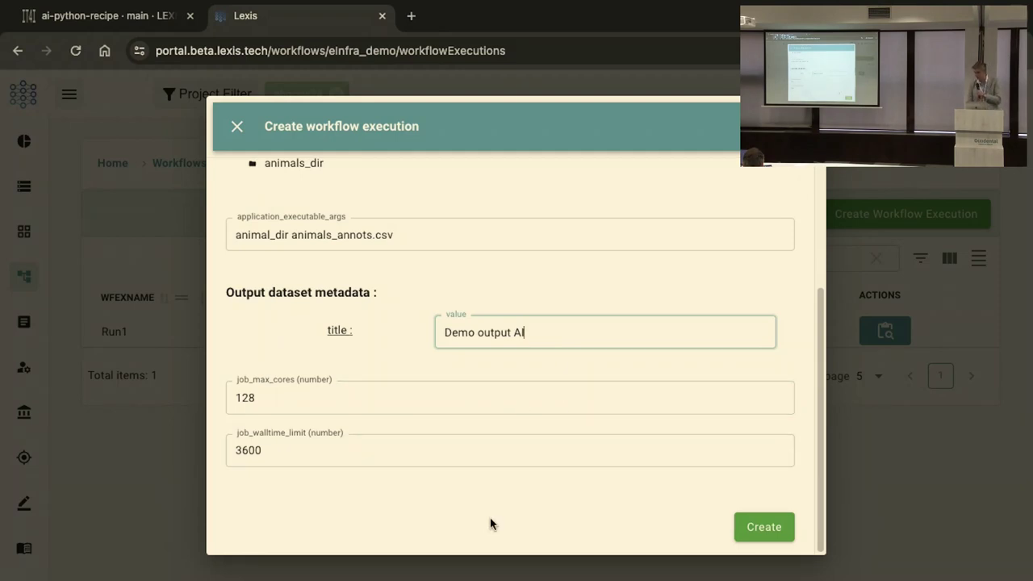
pyautogui.click(767, 526)
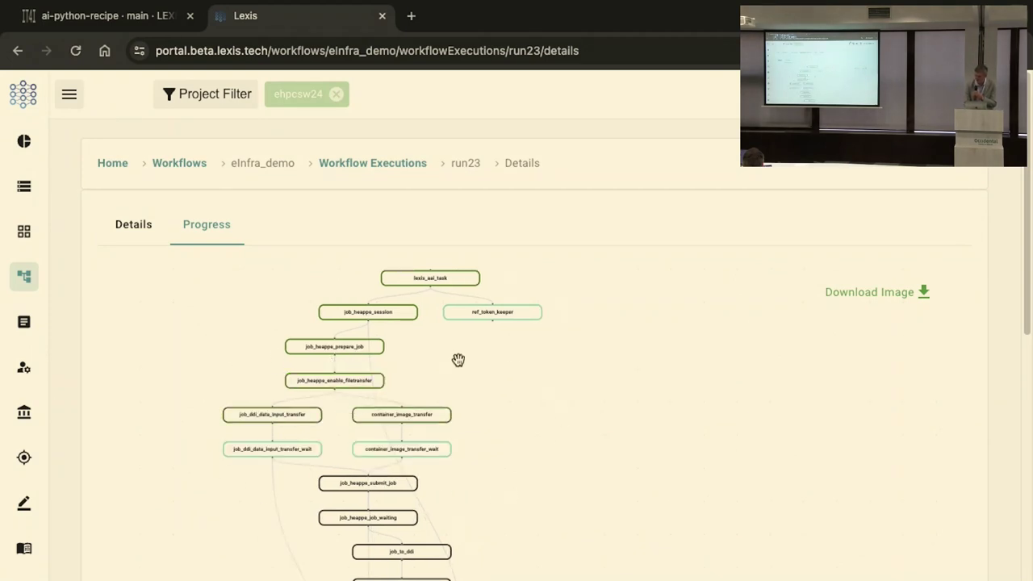
# Examine run23's progress graph, including the details of its job_heappe_submit_job and job_heappe_job_waiting tasks.
pyautogui.moveTo(500, 475); pyautogui.dragTo(496, 365)
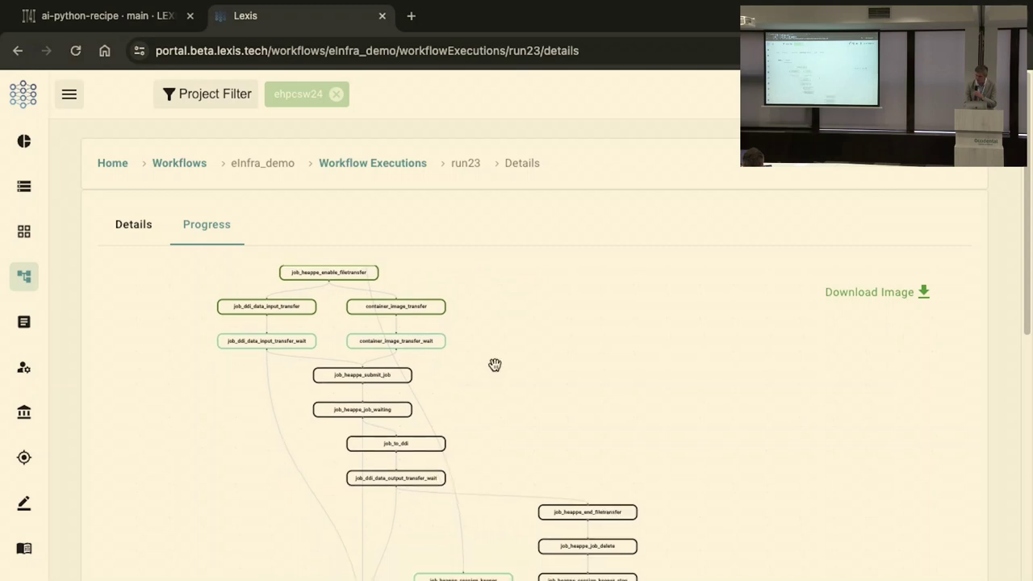
pyautogui.moveTo(348, 372)
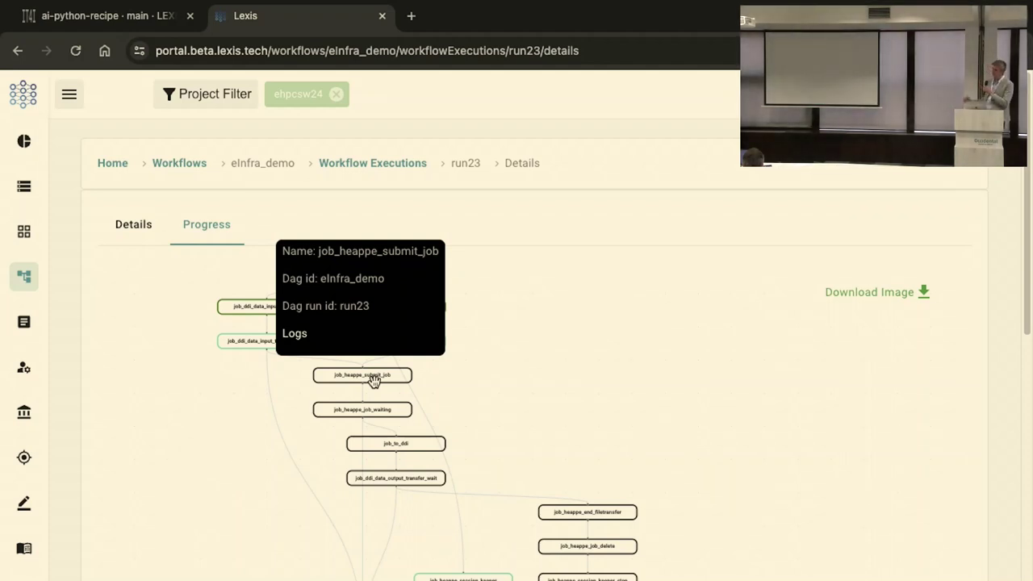
pyautogui.moveTo(365, 416)
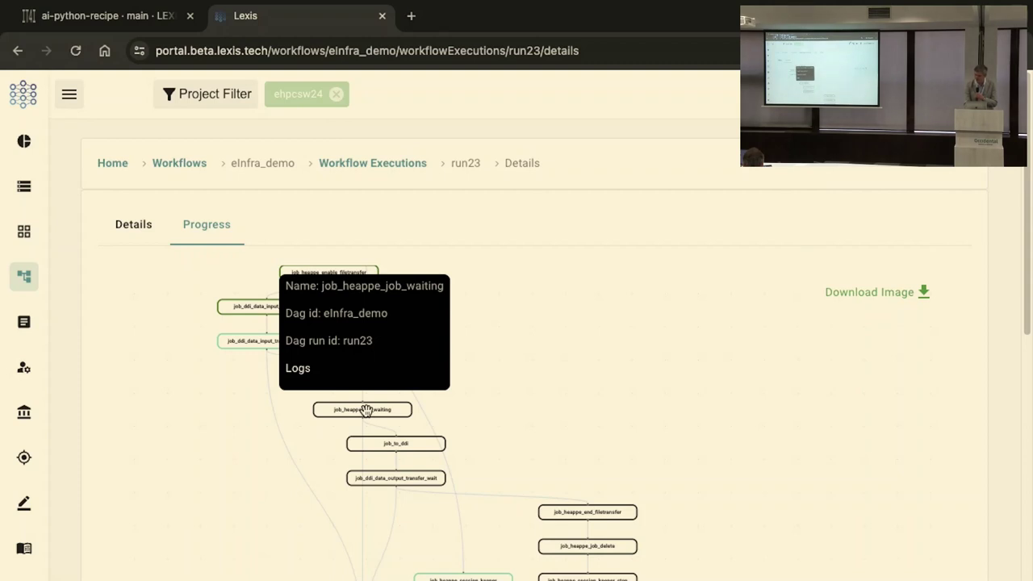
# Go back to the executions list and open the job_heappe_job_waiting task's logs from Run1's progress graph.
pyautogui.click(10, 51)
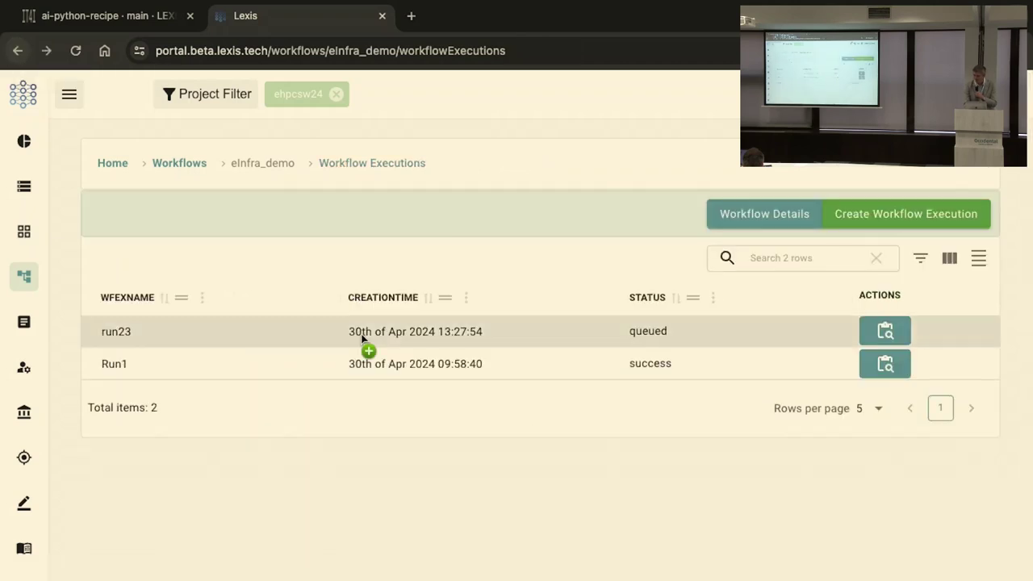
pyautogui.click(878, 363)
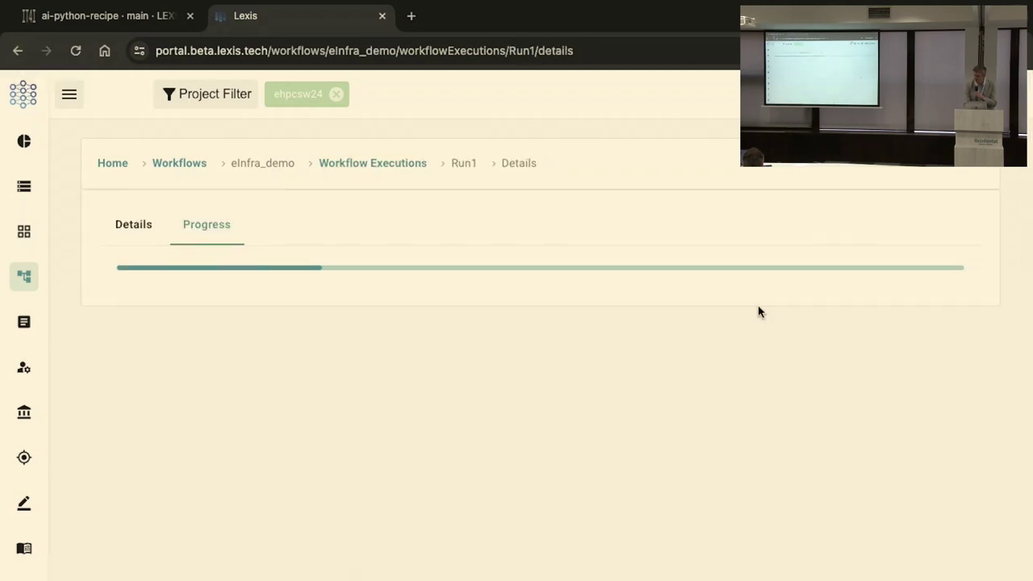
pyautogui.click(358, 443)
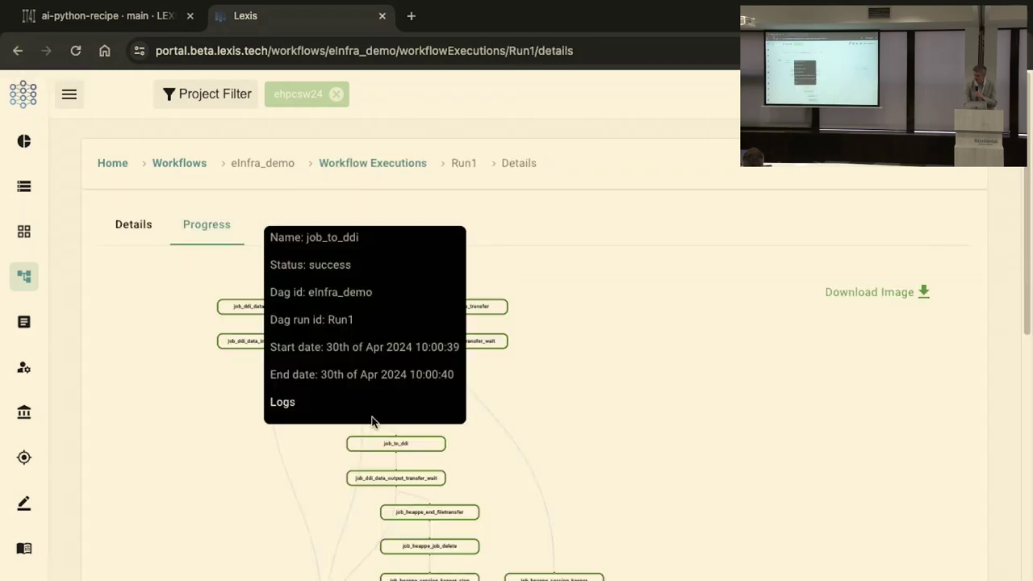
pyautogui.click(346, 412)
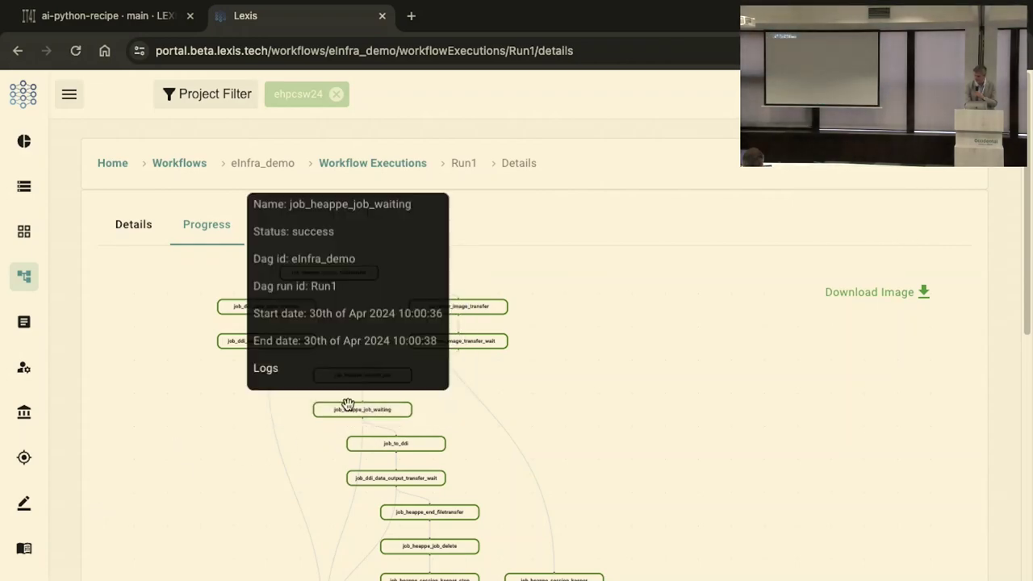
pyautogui.click(267, 369)
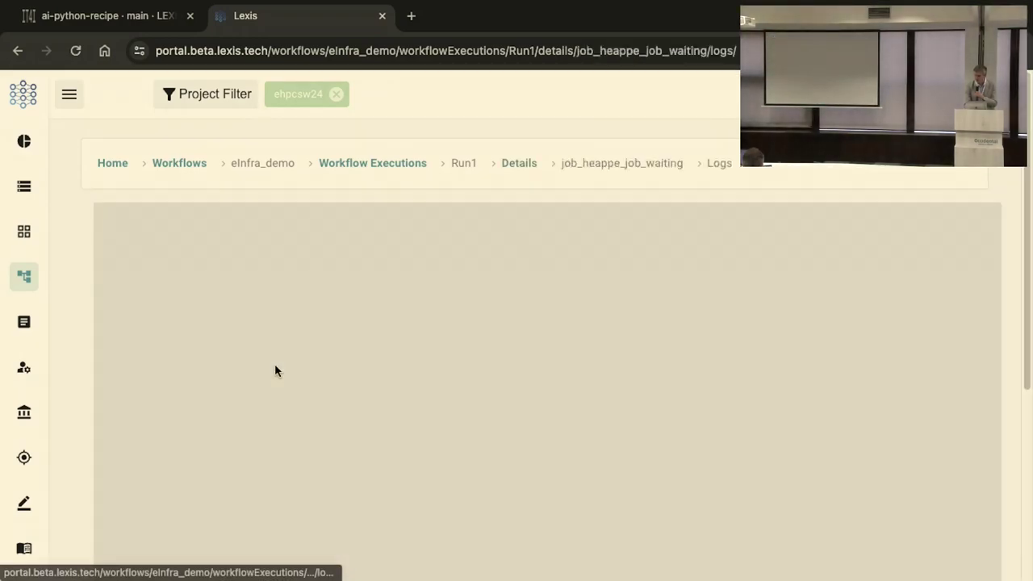
# Read the job_heappe_job_waiting log through to its end, highlighting the job state and output file entries.
pyautogui.scroll(-10, 516, 417)
pyautogui.scroll(-3, 516, 418)
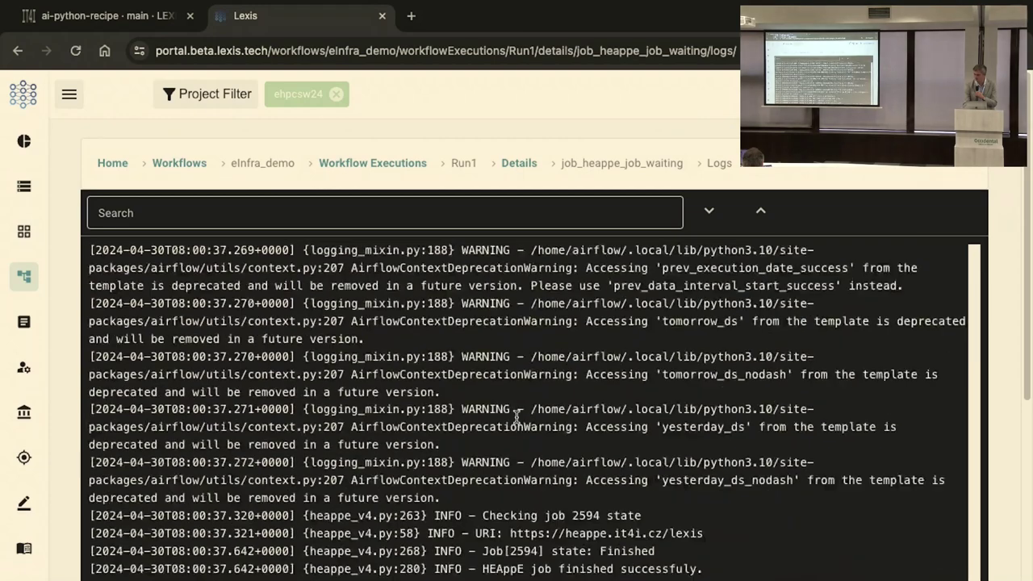
pyautogui.scroll(-5, 564, 393)
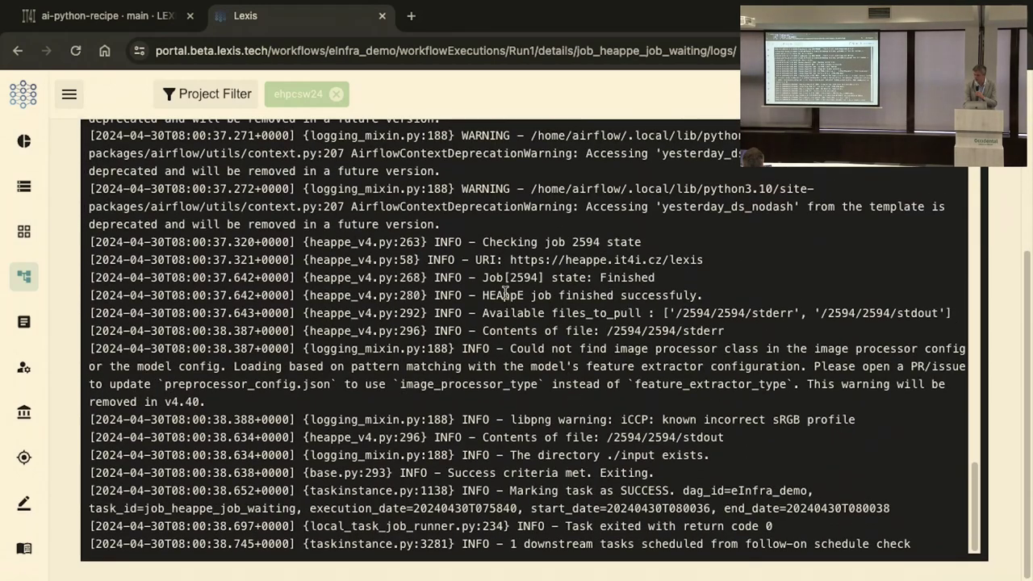
pyautogui.moveTo(475, 247); pyautogui.dragTo(667, 457)
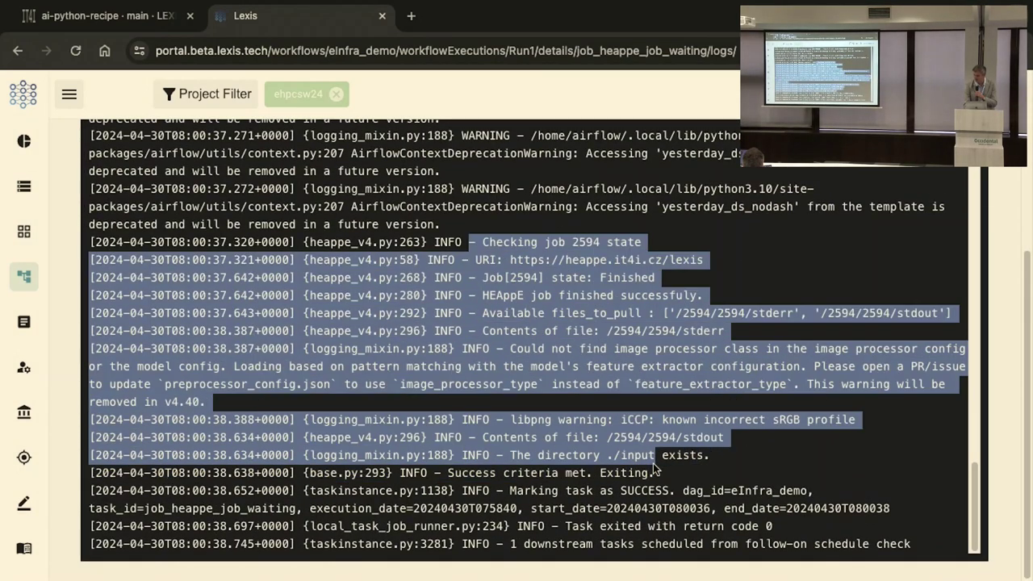
pyautogui.click(572, 380)
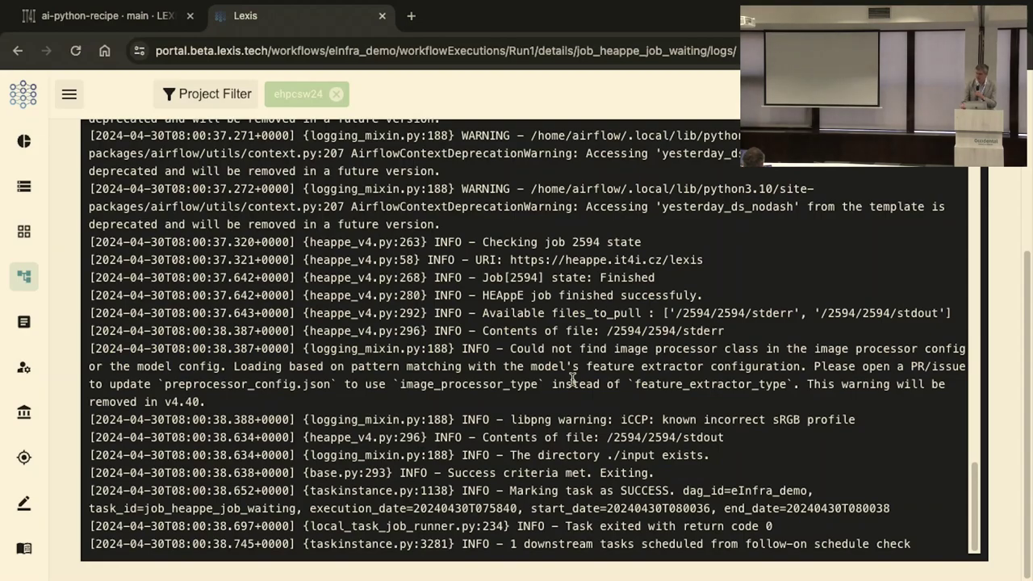
pyautogui.scroll(20, 573, 379)
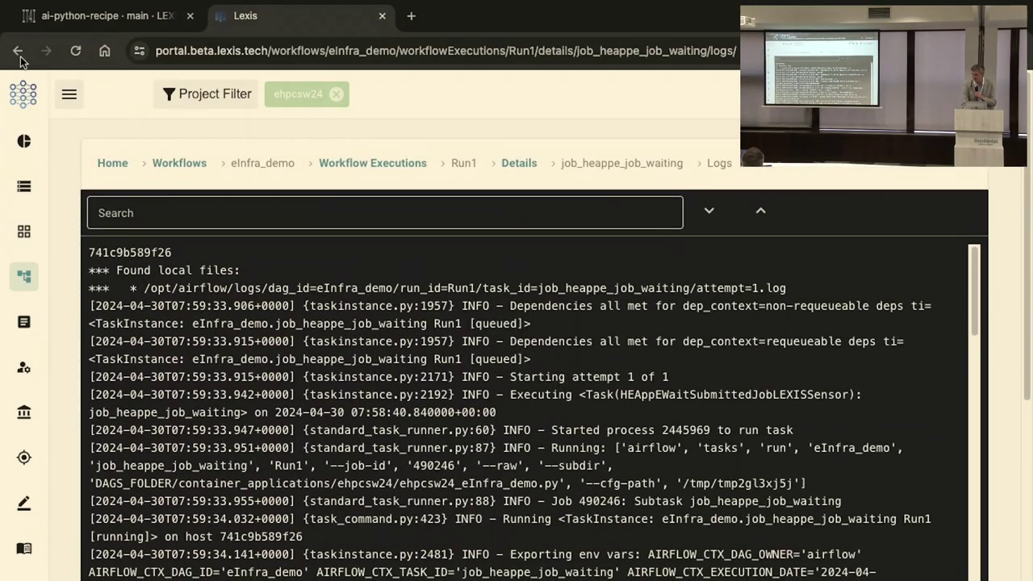
# Return to Run1 and view its execution details with the inputs section expanded.
pyautogui.click(17, 50)
pyautogui.click(134, 230)
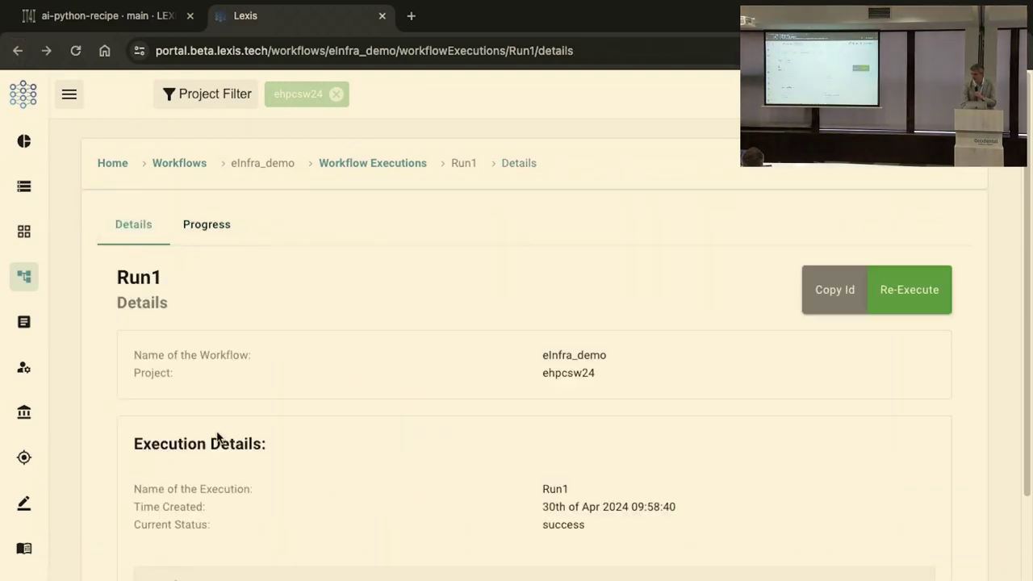
pyautogui.scroll(-3, 216, 437)
pyautogui.click(193, 489)
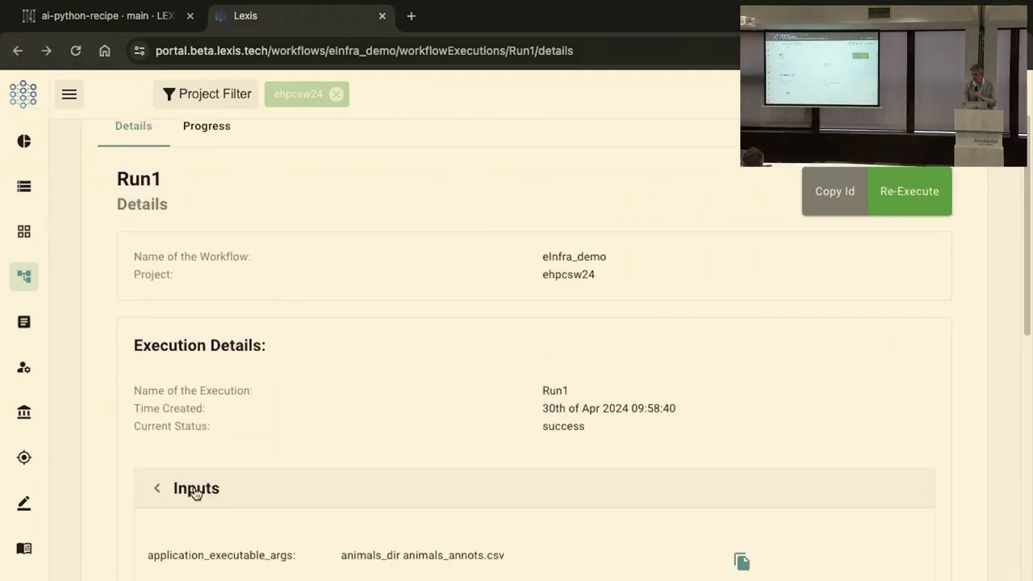
# Open Run1's output data set "Animails output" and show its file list.
pyautogui.scroll(-10, 194, 490)
pyautogui.click(236, 447)
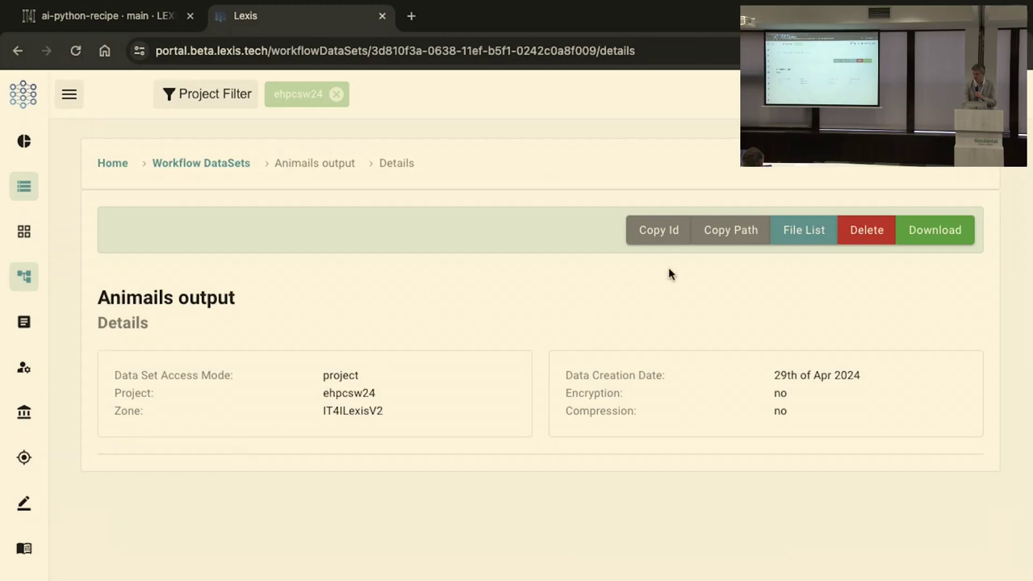
pyautogui.click(781, 235)
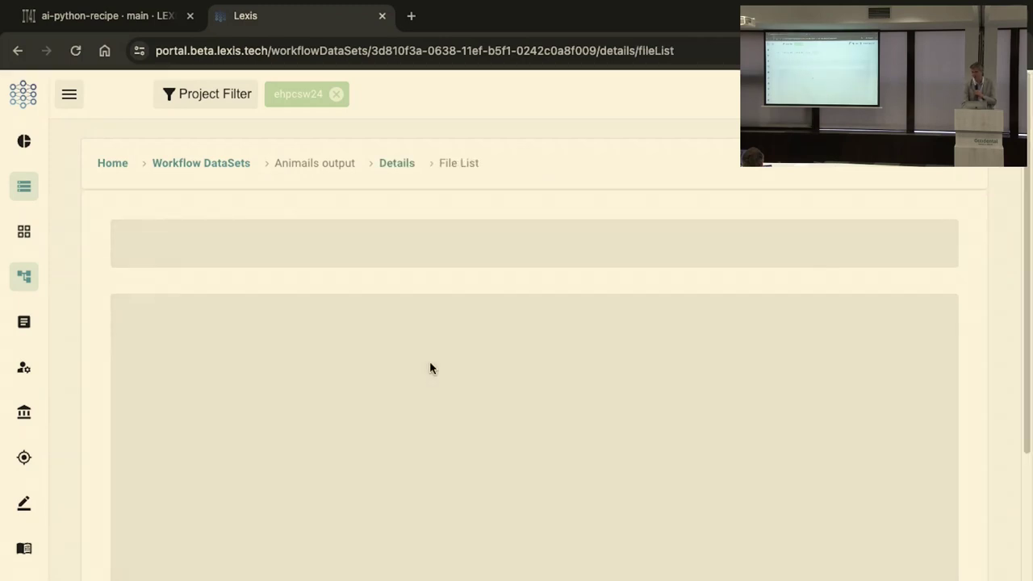